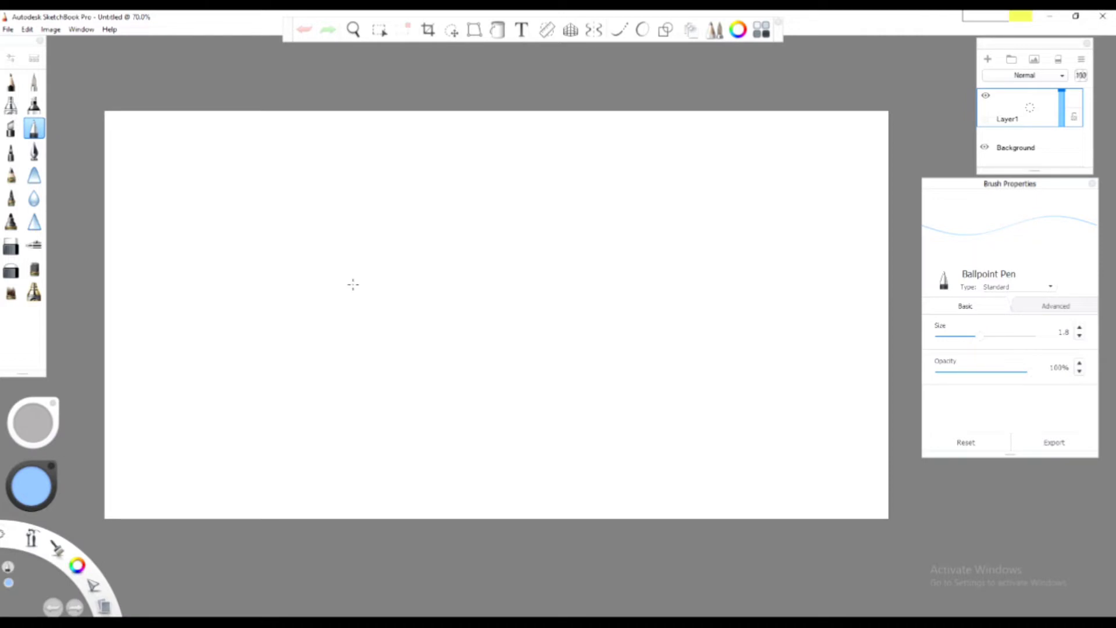
Step: Enlarge the canvas view and move the layer list and brush properties clear of the canvas
{"action": "scroll", "coordinate": [353, 284], "scroll_direction": "up", "scroll_amount": 1}
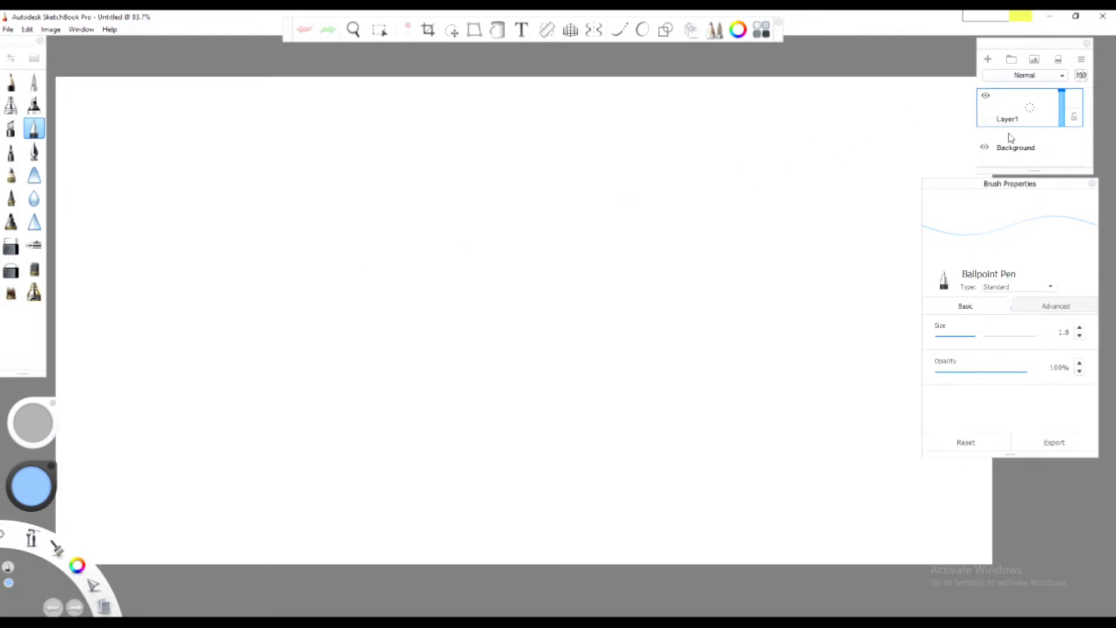
{"action": "left_click_drag", "start_coordinate": [1000, 196], "coordinate": [1049, 194]}
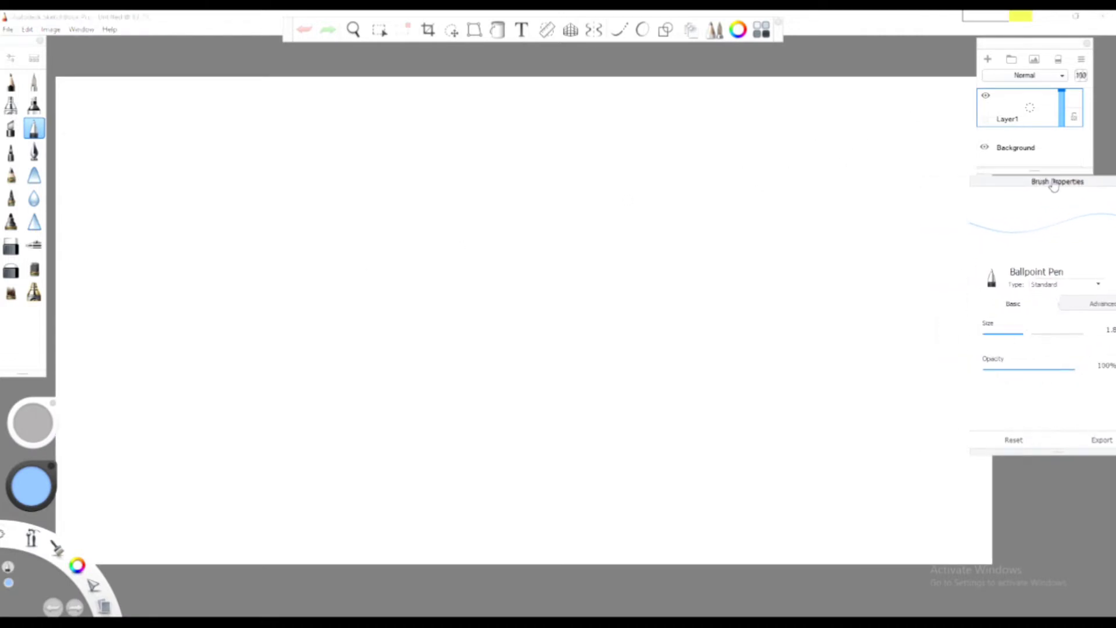
{"action": "left_click_drag", "start_coordinate": [1025, 49], "coordinate": [1048, 47]}
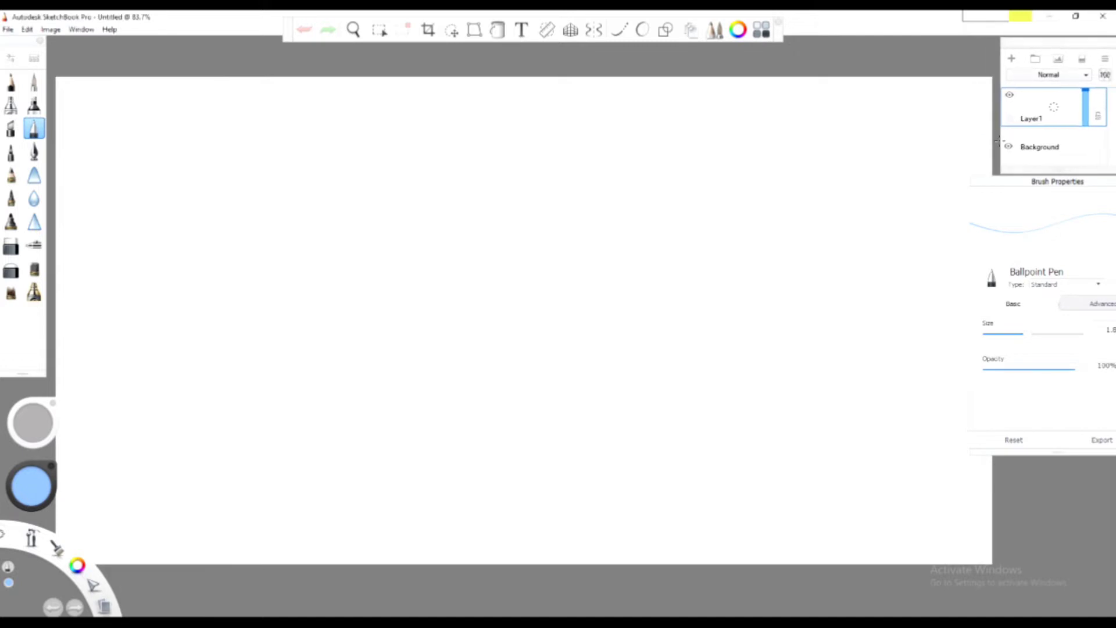
{"action": "left_click_drag", "start_coordinate": [995, 188], "coordinate": [1014, 187]}
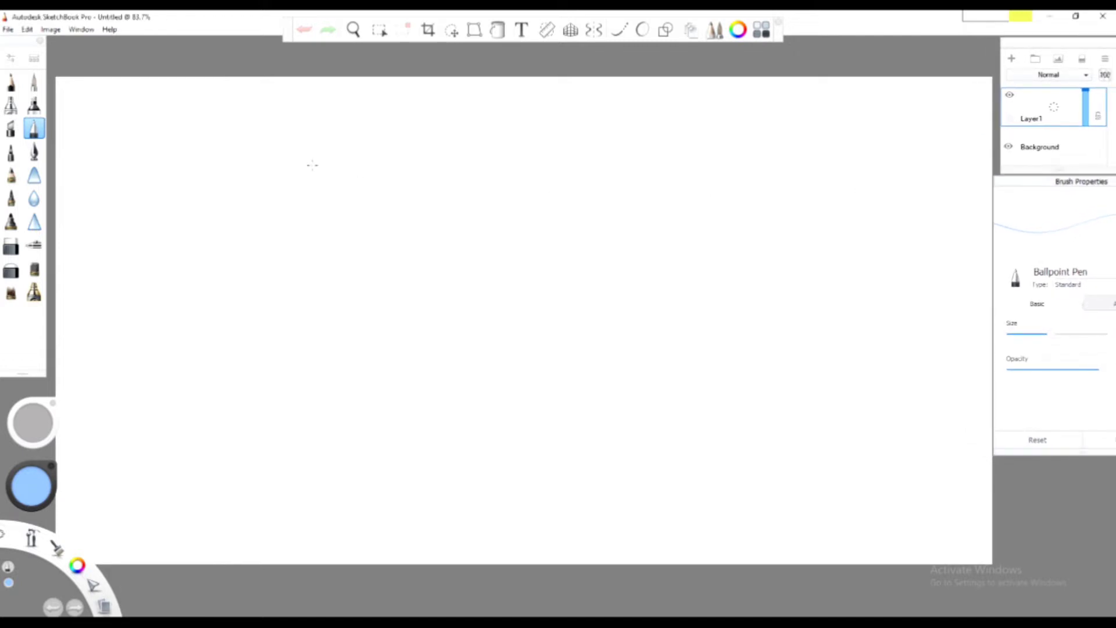
Step: Turn on the two-point perspective guide, show the colour editor beside the canvas and set the brush colour to light orange
{"action": "left_click", "coordinate": [568, 31]}
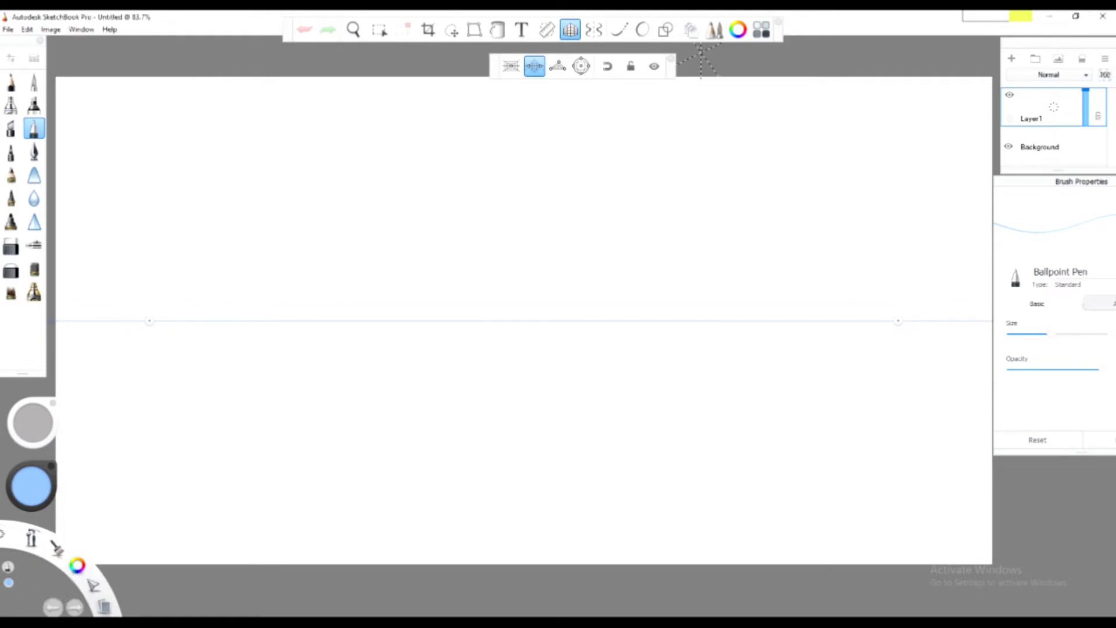
{"action": "left_click", "coordinate": [744, 29]}
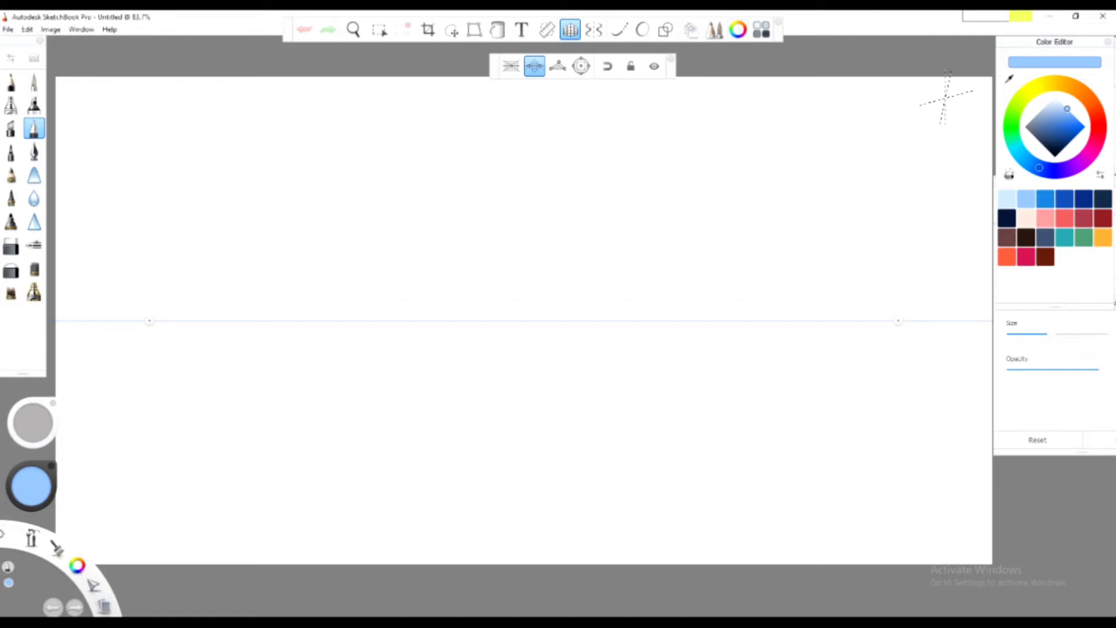
{"action": "mouse_move", "coordinate": [1073, 50]}
{"action": "left_mouse_down"}
{"action": "mouse_move", "coordinate": [1041, 75]}
{"action": "mouse_move", "coordinate": [1036, 284]}
{"action": "mouse_move", "coordinate": [999, 349]}
{"action": "mouse_move", "coordinate": [1074, 353]}
{"action": "left_mouse_up"}
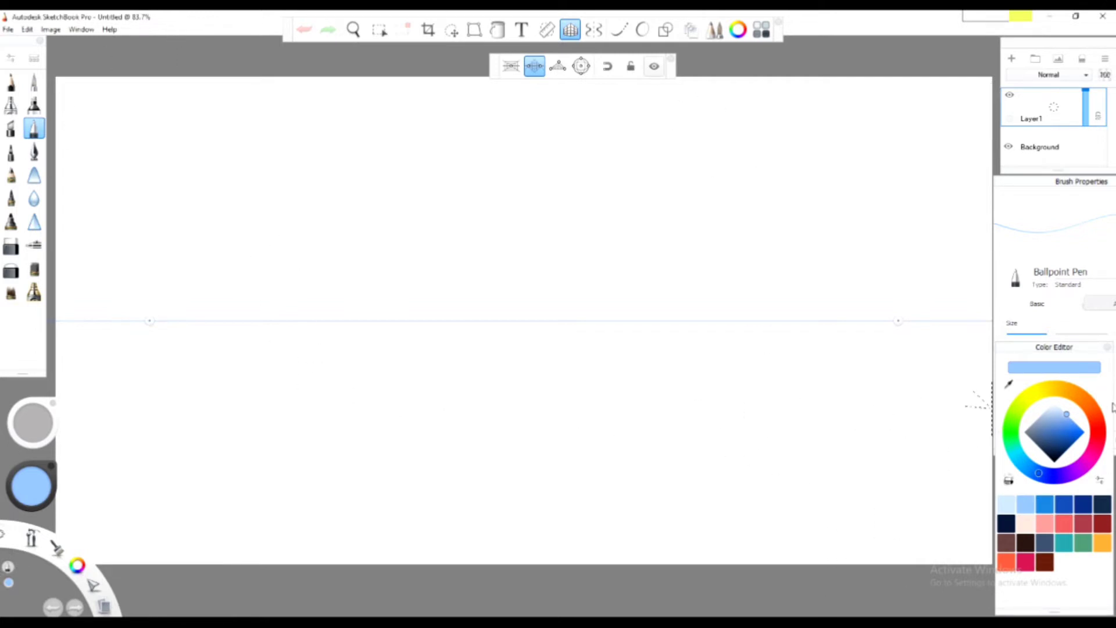
{"action": "left_click", "coordinate": [1094, 418]}
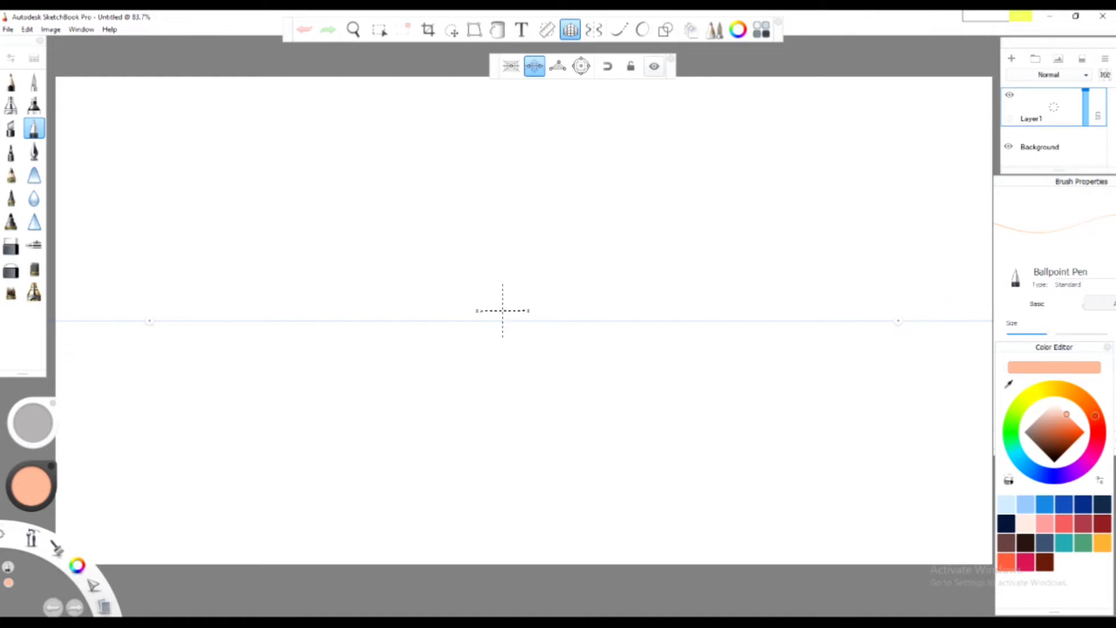
{"action": "left_click_drag", "start_coordinate": [503, 318], "coordinate": [391, 319]}
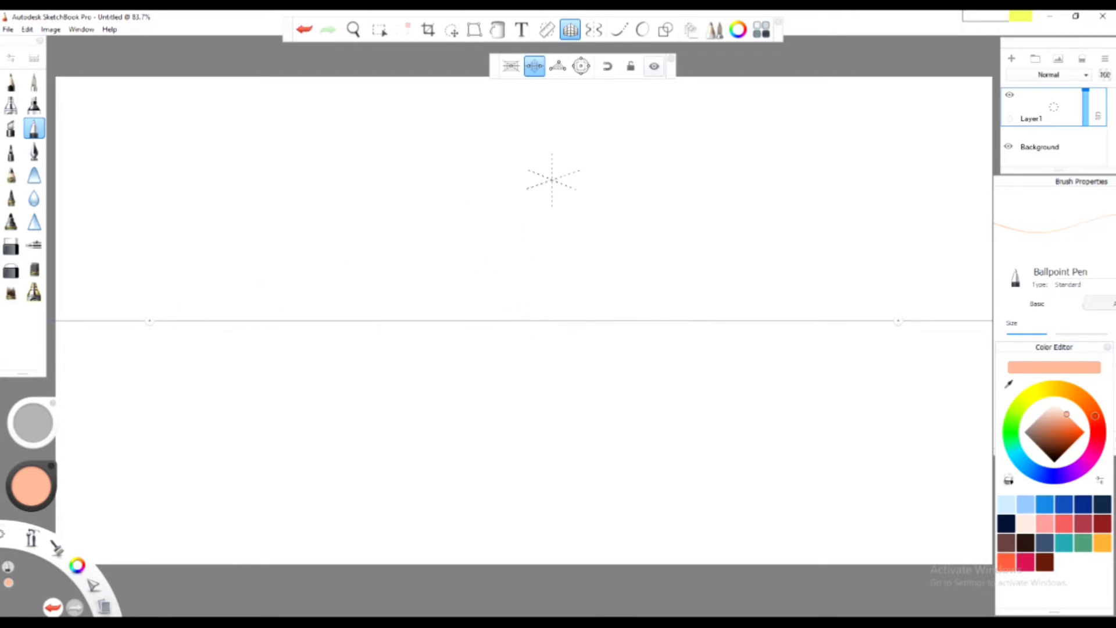
{"action": "left_click_drag", "start_coordinate": [527, 144], "coordinate": [527, 186]}
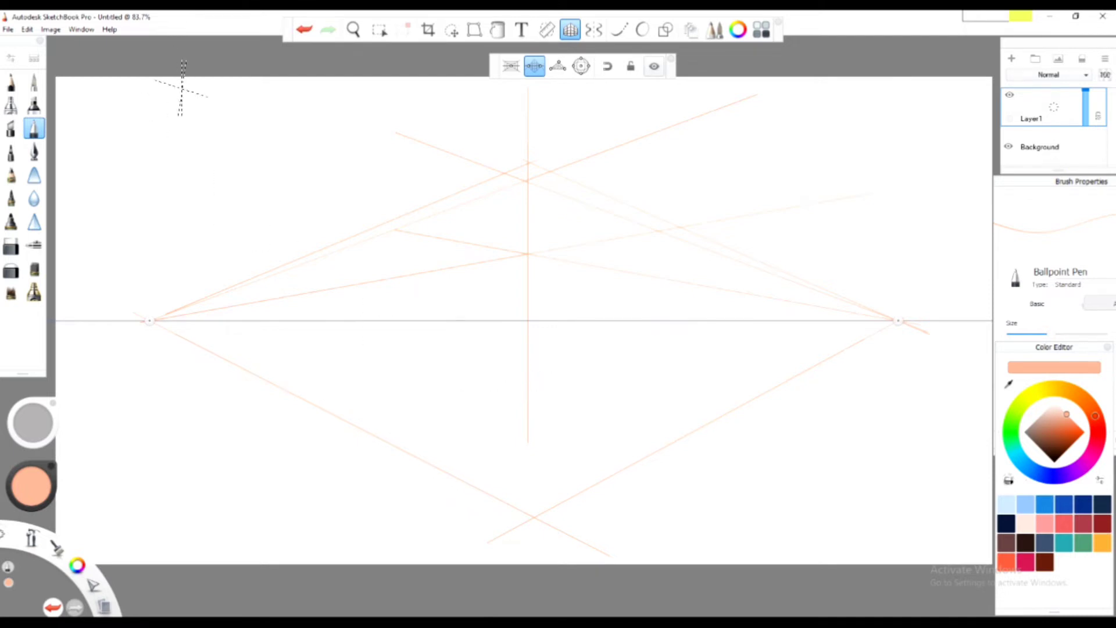
{"action": "left_click", "coordinate": [12, 247]}
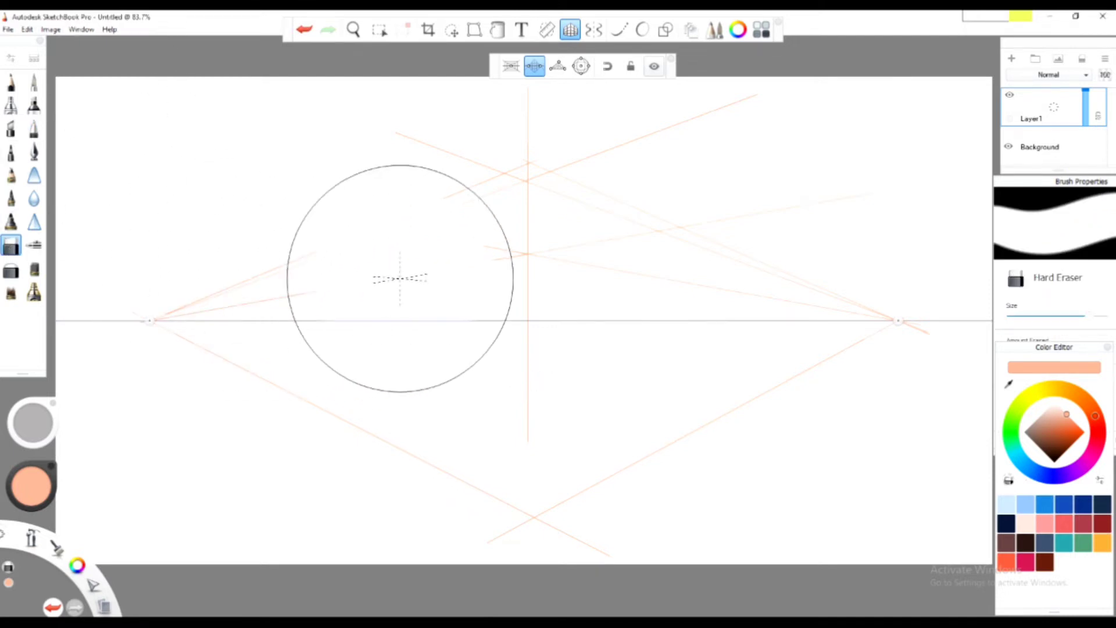
{"action": "mouse_move", "coordinate": [398, 279]}
{"action": "left_mouse_down"}
{"action": "mouse_move", "coordinate": [393, 244]}
{"action": "mouse_move", "coordinate": [418, 219]}
{"action": "mouse_move", "coordinate": [492, 240]}
{"action": "left_mouse_up"}
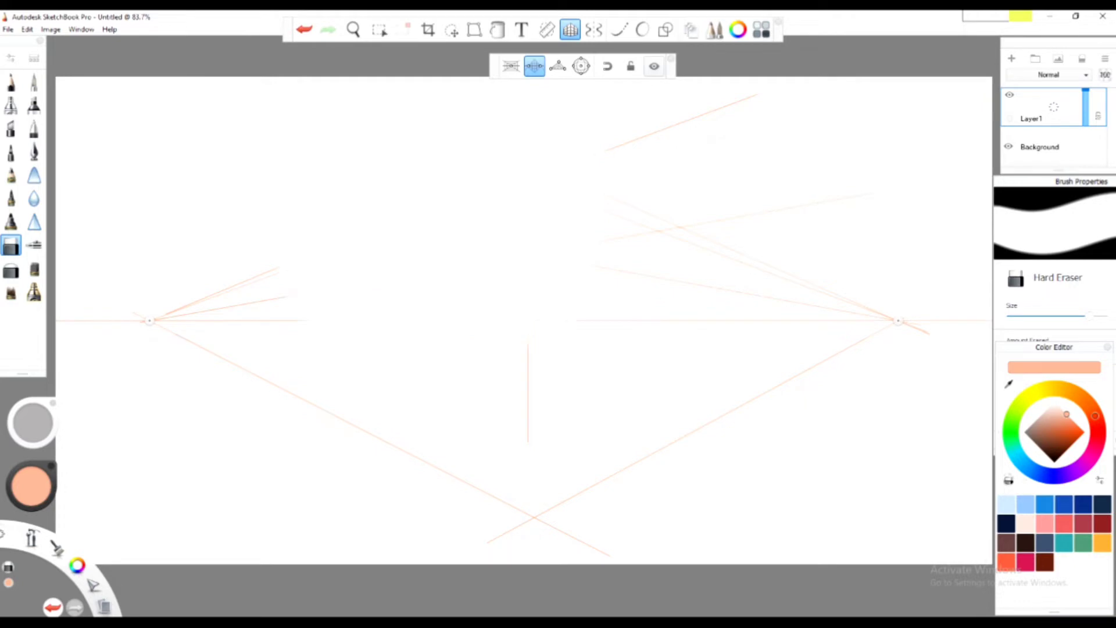
{"action": "mouse_move", "coordinate": [698, 174]}
{"action": "left_mouse_down"}
{"action": "mouse_move", "coordinate": [812, 257]}
{"action": "mouse_move", "coordinate": [727, 340]}
{"action": "mouse_move", "coordinate": [742, 410]}
{"action": "mouse_move", "coordinate": [552, 511]}
{"action": "left_mouse_up"}
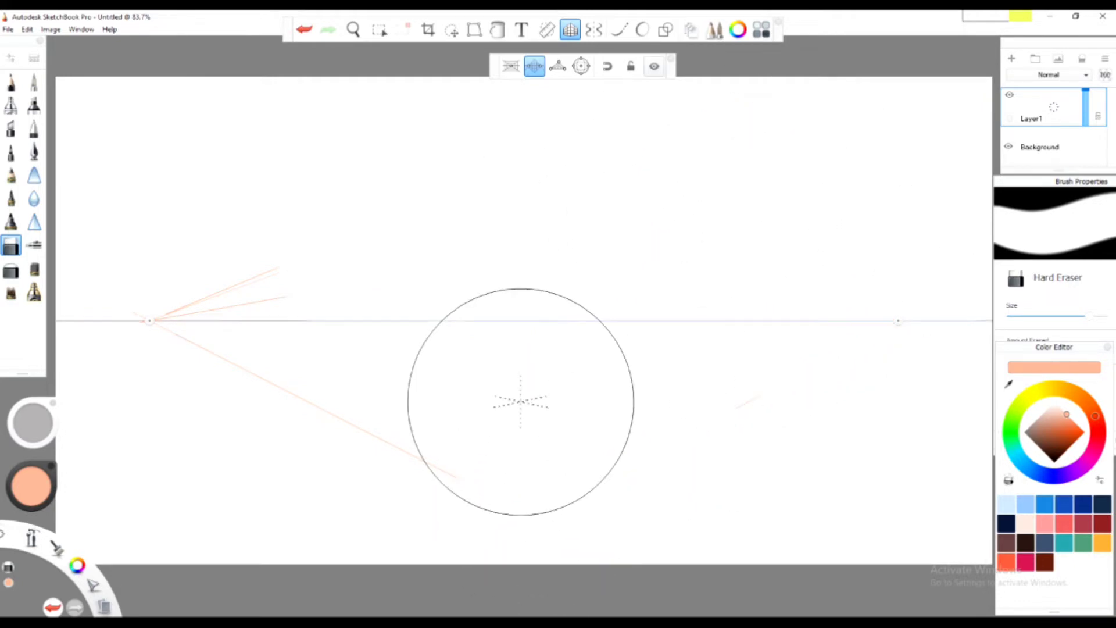
{"action": "mouse_move", "coordinate": [520, 401]}
{"action": "left_mouse_down"}
{"action": "mouse_move", "coordinate": [752, 393]}
{"action": "mouse_move", "coordinate": [364, 416]}
{"action": "mouse_move", "coordinate": [179, 331]}
{"action": "mouse_move", "coordinate": [254, 368]}
{"action": "left_mouse_up"}
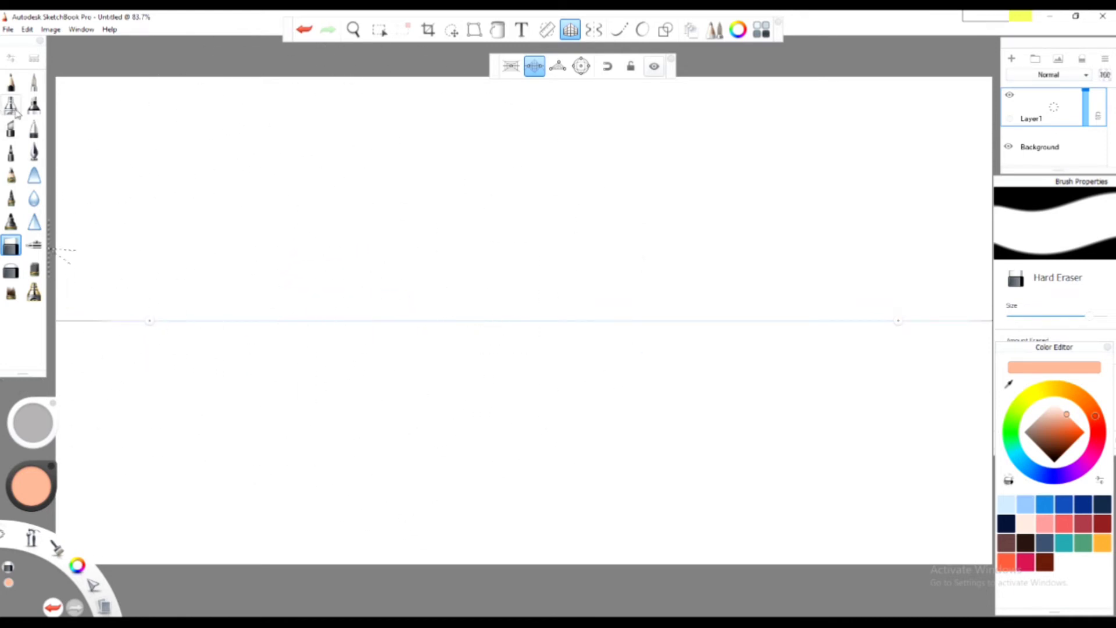
Step: Draw a tall vertical line through the horizon with the Ballpoint Pen and connect its upper and lower ends to both vanishing points
{"action": "left_click", "coordinate": [34, 128]}
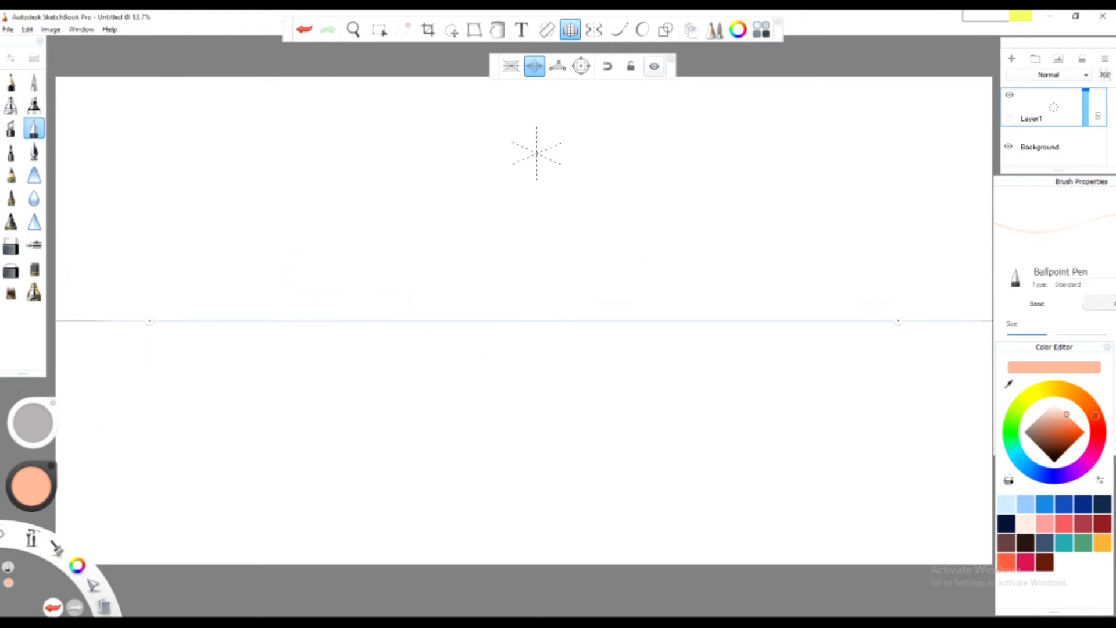
{"action": "left_click_drag", "start_coordinate": [538, 119], "coordinate": [540, 195]}
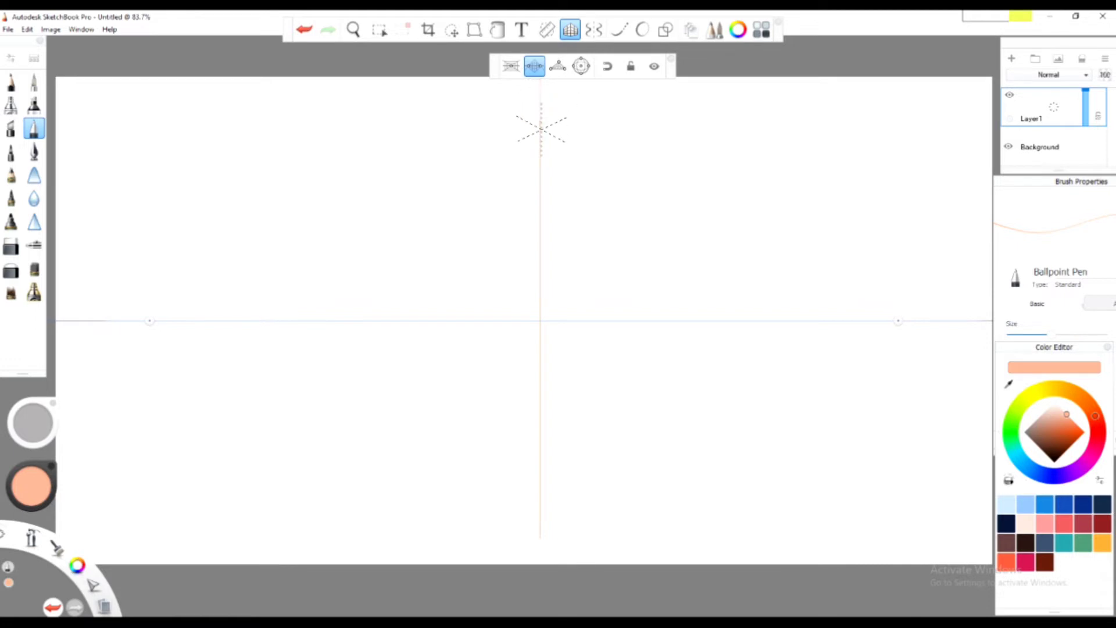
{"action": "left_click_drag", "start_coordinate": [541, 128], "coordinate": [465, 166]}
{"action": "left_click_drag", "start_coordinate": [540, 131], "coordinate": [955, 351]}
{"action": "left_click_drag", "start_coordinate": [540, 511], "coordinate": [871, 333]}
{"action": "left_click_drag", "start_coordinate": [540, 511], "coordinate": [439, 459]}
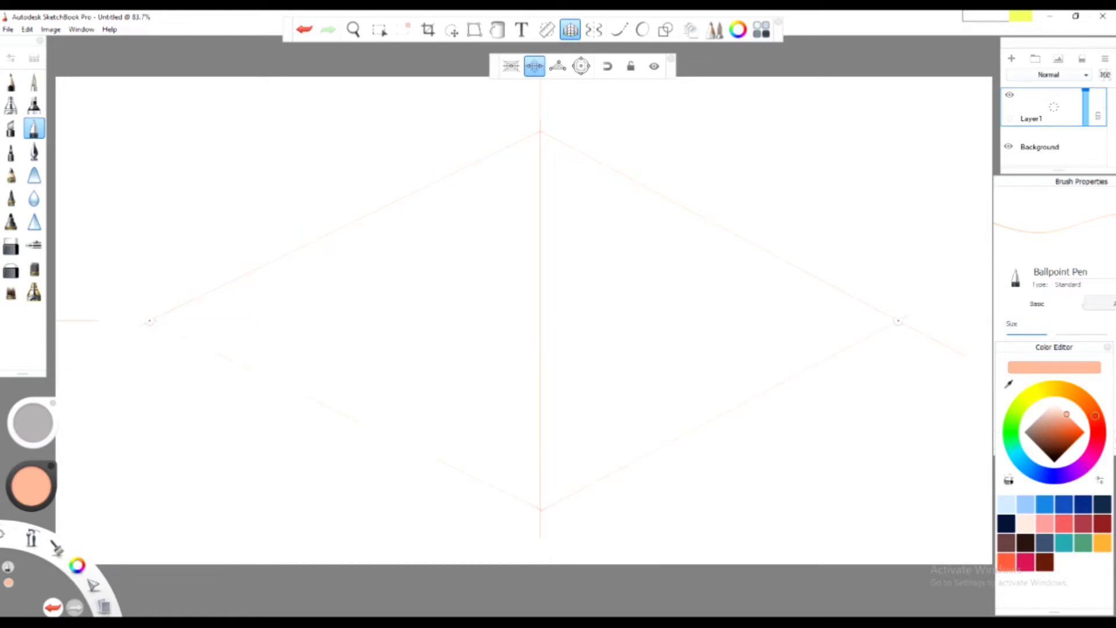
{"action": "left_click_drag", "start_coordinate": [163, 327], "coordinate": [152, 322]}
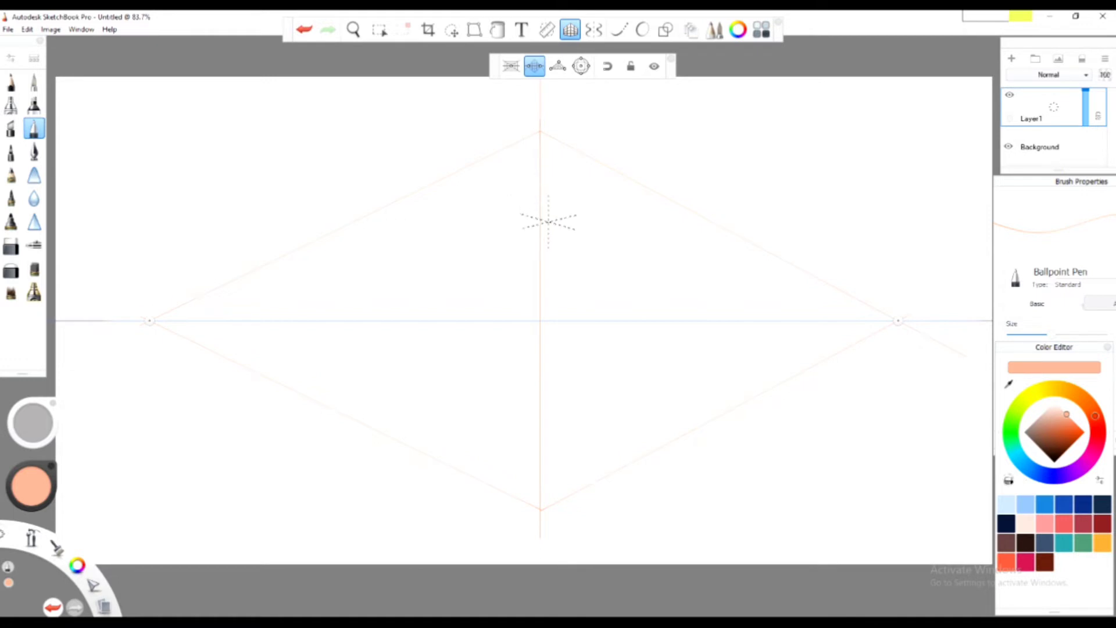
Step: Draw construction lines from four intermediate points on the central vertical, two above and two below the horizon, to both vanishing points
{"action": "left_click_drag", "start_coordinate": [541, 221], "coordinate": [75, 339]}
{"action": "left_click_drag", "start_coordinate": [540, 222], "coordinate": [982, 344]}
{"action": "mouse_move", "coordinate": [539, 279]}
{"action": "left_mouse_down"}
{"action": "mouse_move", "coordinate": [192, 312]}
{"action": "mouse_move", "coordinate": [104, 291]}
{"action": "left_mouse_up"}
{"action": "mouse_move", "coordinate": [540, 280]}
{"action": "left_mouse_down"}
{"action": "mouse_move", "coordinate": [901, 319]}
{"action": "mouse_move", "coordinate": [872, 317]}
{"action": "left_mouse_up"}
{"action": "left_click_drag", "start_coordinate": [544, 375], "coordinate": [930, 302]}
{"action": "left_click_drag", "start_coordinate": [540, 376], "coordinate": [58, 310]}
{"action": "left_click_drag", "start_coordinate": [540, 433], "coordinate": [337, 374]}
{"action": "mouse_move", "coordinate": [539, 433]}
{"action": "left_mouse_down"}
{"action": "mouse_move", "coordinate": [639, 401]}
{"action": "mouse_move", "coordinate": [707, 356]}
{"action": "left_mouse_up"}
Step: Toggle perspective snapping and draw one vertical construction line on each side of the central vertical, crossing the perspective lines
{"action": "left_click", "coordinate": [607, 66]}
{"action": "left_click_drag", "start_coordinate": [620, 173], "coordinate": [621, 495]}
{"action": "left_click_drag", "start_coordinate": [454, 173], "coordinate": [454, 552]}
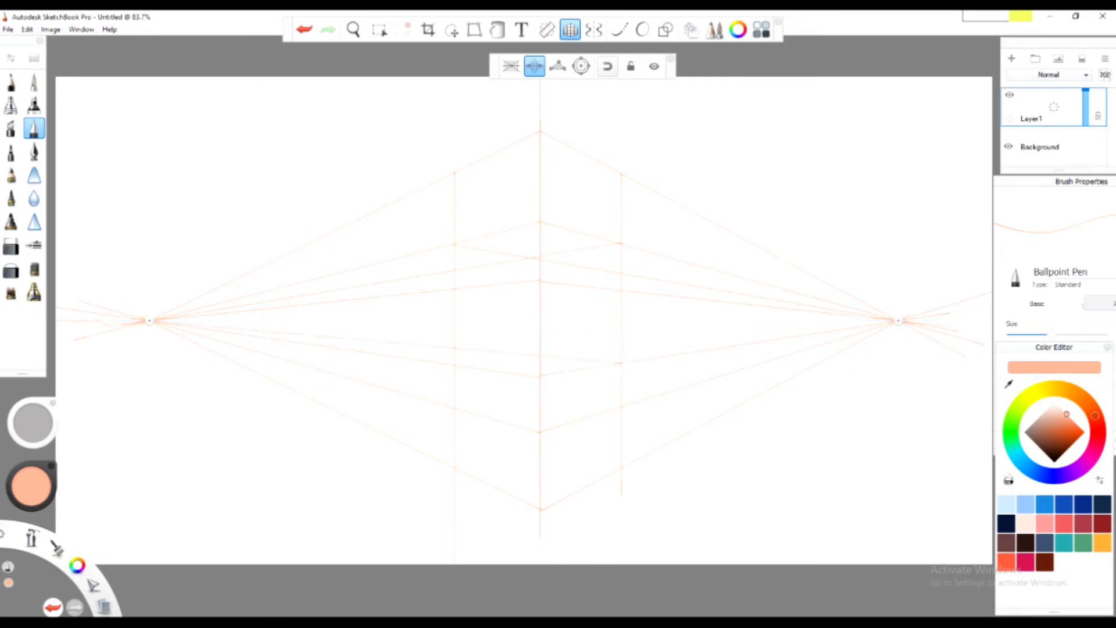
Step: Draw construction lines from the side verticals toward the opposite vanishing points to complete the box below the horizon, undoing the surplus stroke
{"action": "left_click_drag", "start_coordinate": [454, 366], "coordinate": [464, 366]}
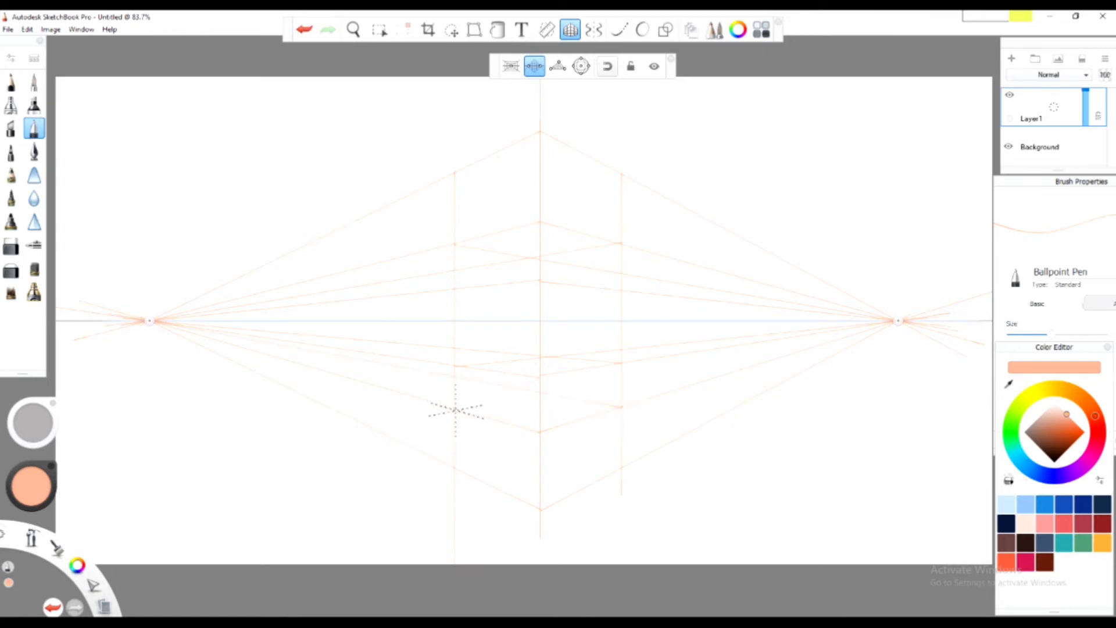
{"action": "left_click_drag", "start_coordinate": [455, 409], "coordinate": [643, 371]}
{"action": "key", "text": "ctrl+z"}
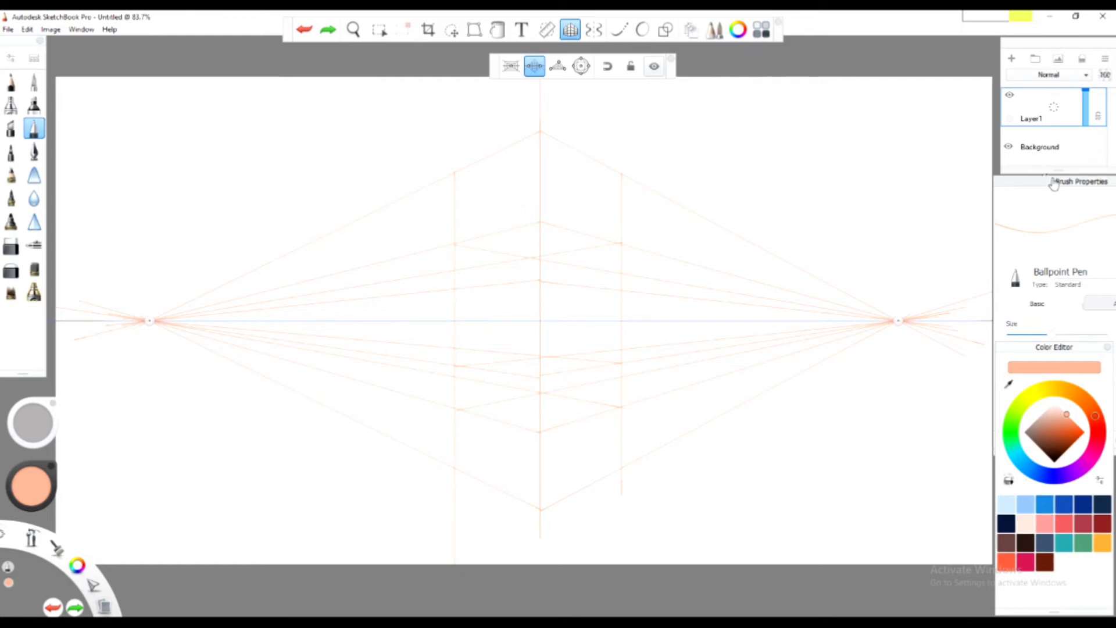
Step: Add a new layer and outline in black the upper slanted edges and three vertical edges of the box above the horizon
{"action": "left_click", "coordinate": [1013, 59]}
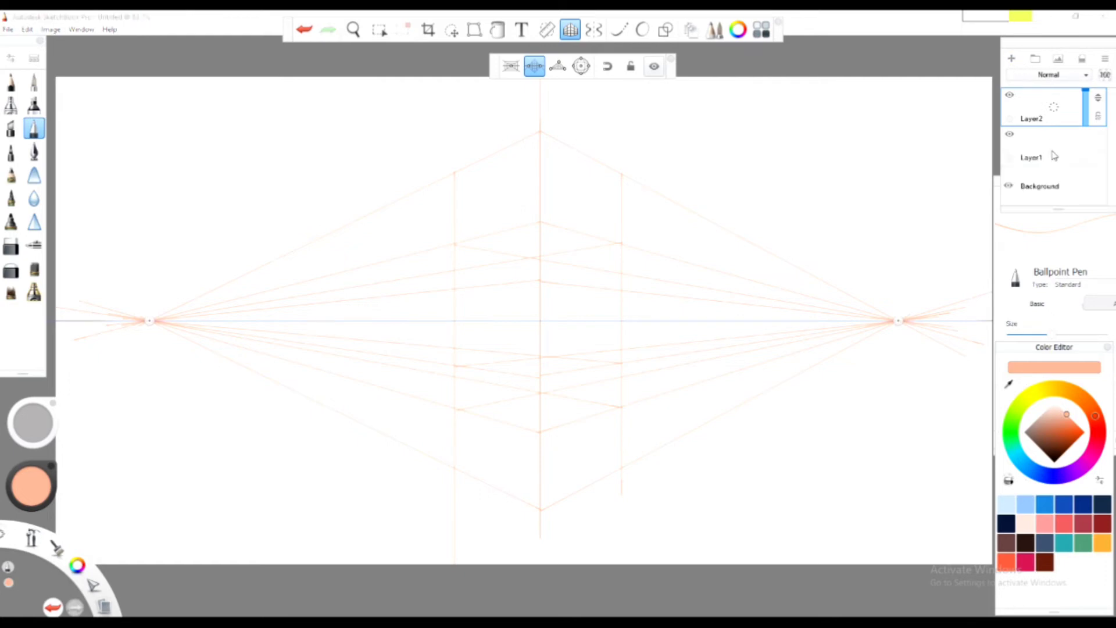
{"action": "left_click", "coordinate": [1056, 456]}
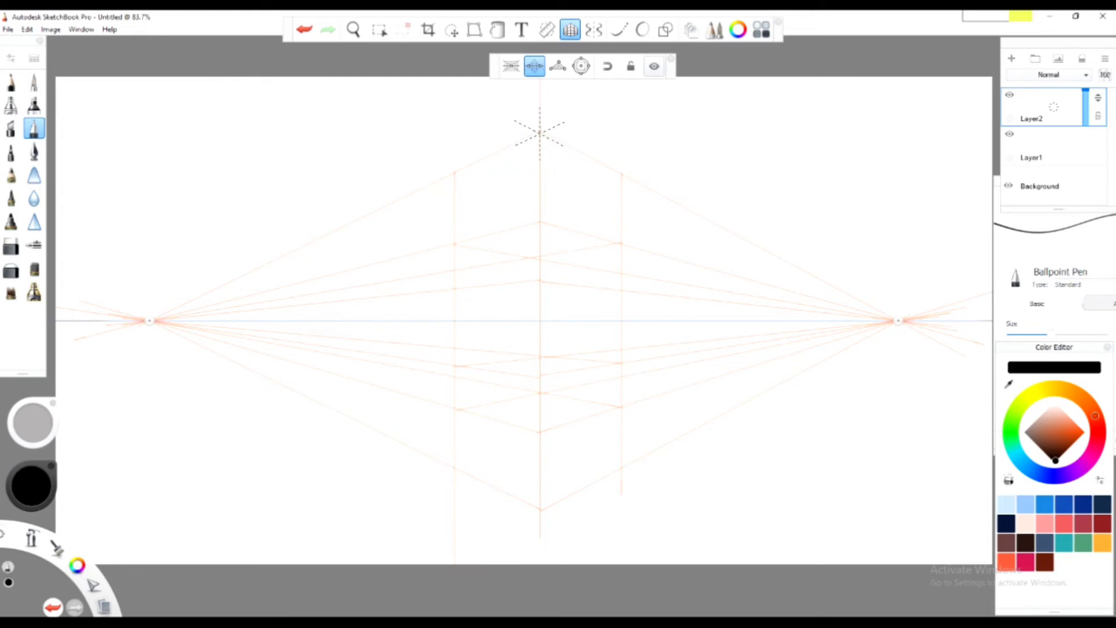
{"action": "left_click_drag", "start_coordinate": [540, 132], "coordinate": [551, 138]}
{"action": "left_click_drag", "start_coordinate": [623, 177], "coordinate": [623, 192]}
{"action": "left_click_drag", "start_coordinate": [539, 132], "coordinate": [539, 200]}
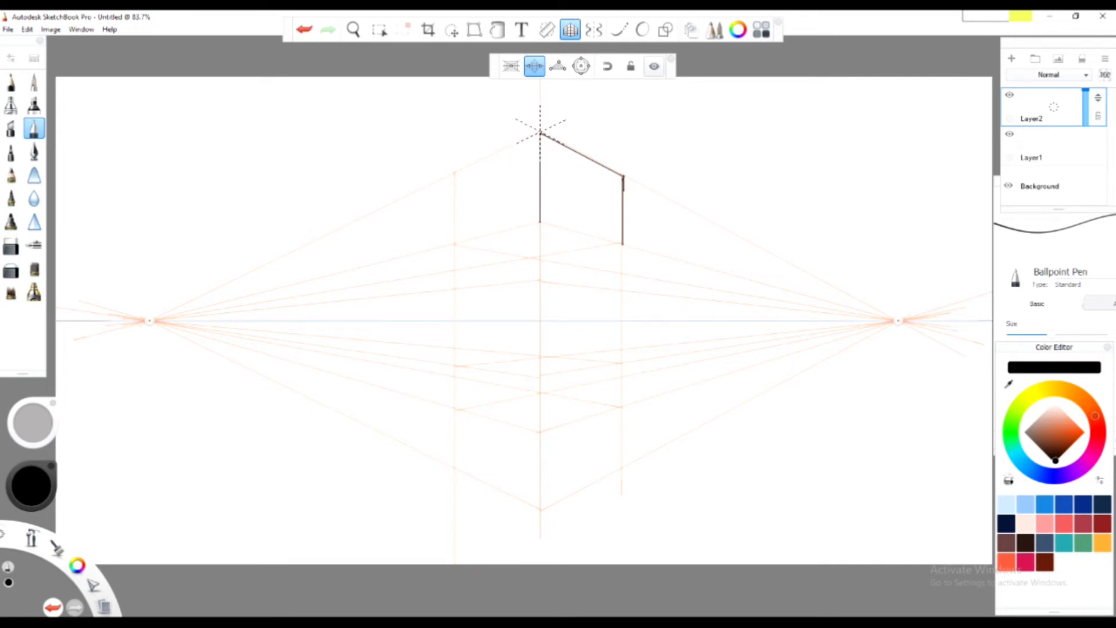
{"action": "left_click_drag", "start_coordinate": [539, 133], "coordinate": [453, 192]}
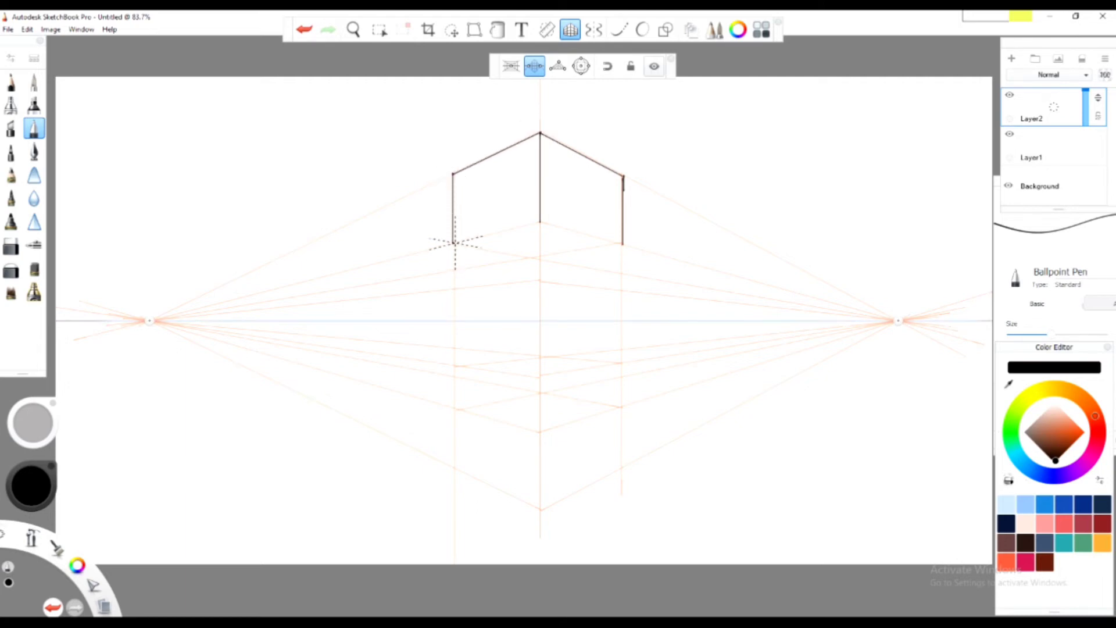
Step: Outline the four edges of the upper box's underside in black along the construction lines
{"action": "left_click_drag", "start_coordinate": [453, 241], "coordinate": [527, 223]}
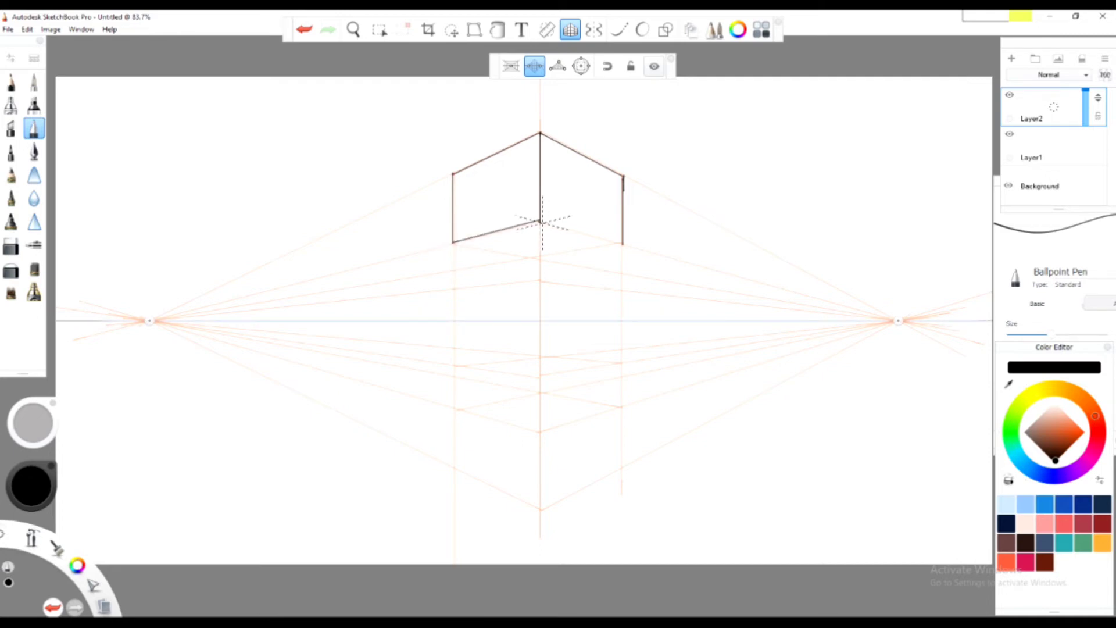
{"action": "left_click_drag", "start_coordinate": [539, 220], "coordinate": [590, 234]}
{"action": "left_click_drag", "start_coordinate": [453, 243], "coordinate": [506, 252]}
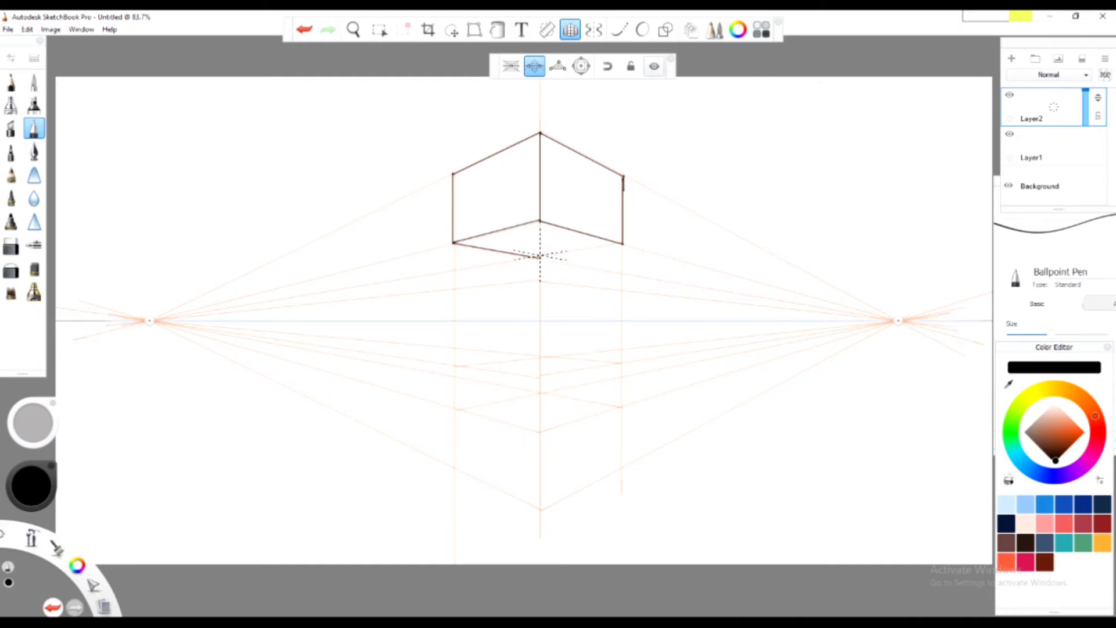
{"action": "left_click_drag", "start_coordinate": [540, 258], "coordinate": [574, 254]}
Step: Hide Layer1 and fill the upper box's underside pale blue, its left face light blue and its right face medium blue
{"action": "left_click", "coordinate": [1009, 134]}
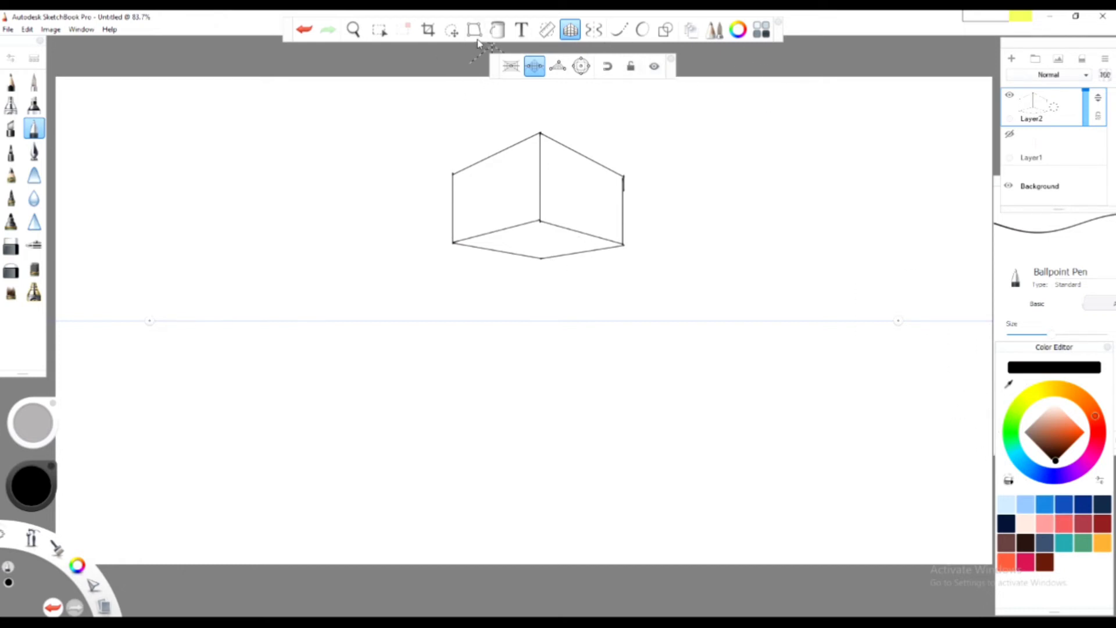
{"action": "left_click", "coordinate": [498, 29]}
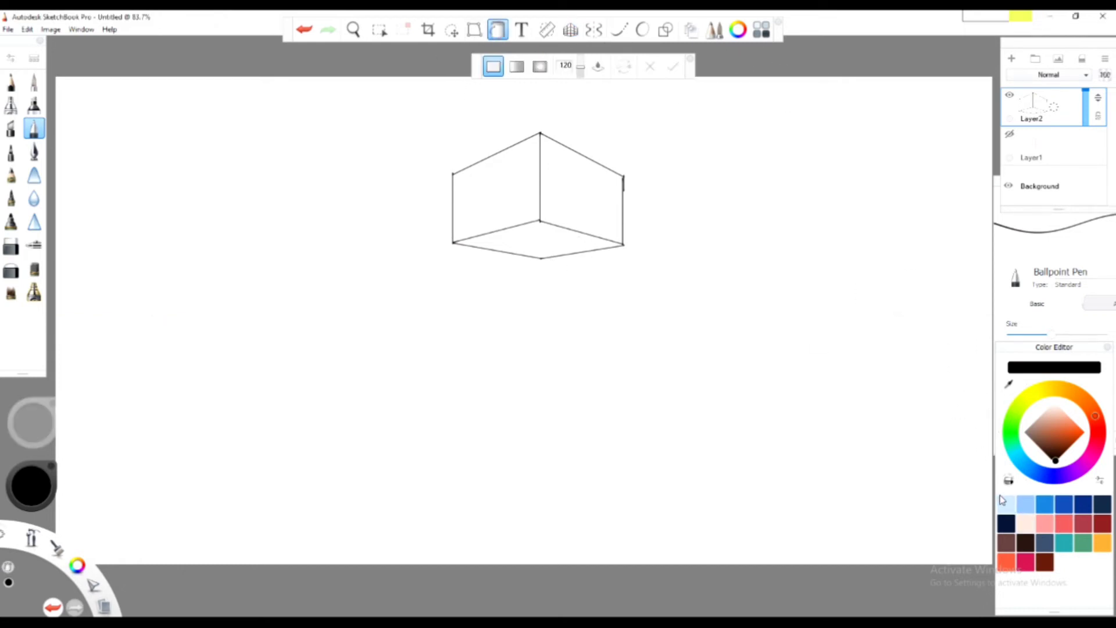
{"action": "left_click", "coordinate": [1003, 501]}
{"action": "left_click", "coordinate": [521, 236]}
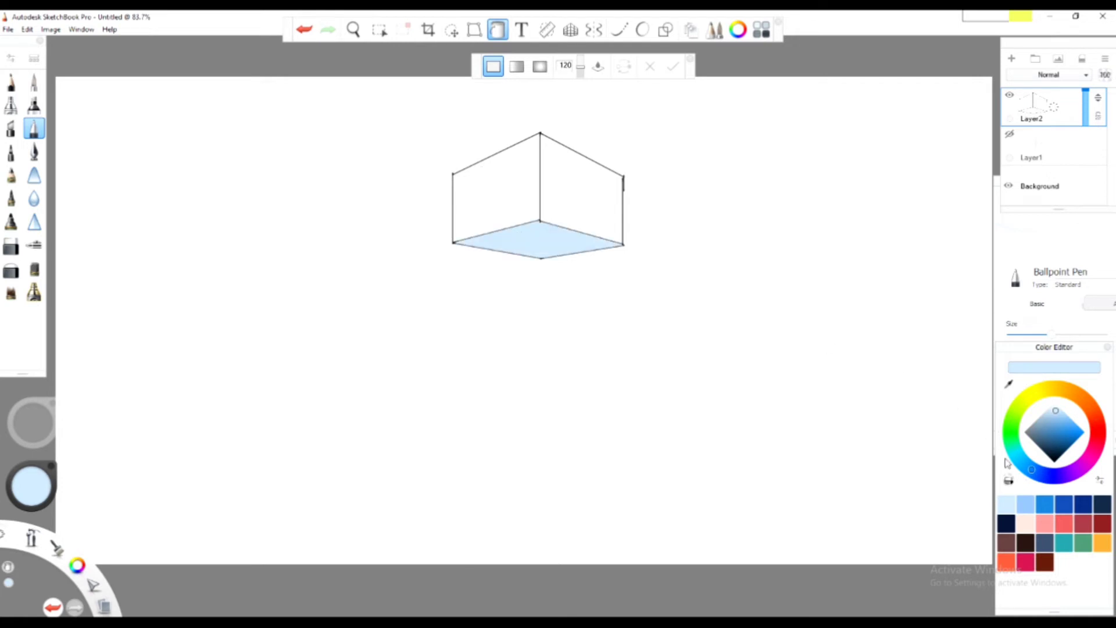
{"action": "left_click", "coordinate": [1025, 503]}
{"action": "left_click", "coordinate": [488, 196]}
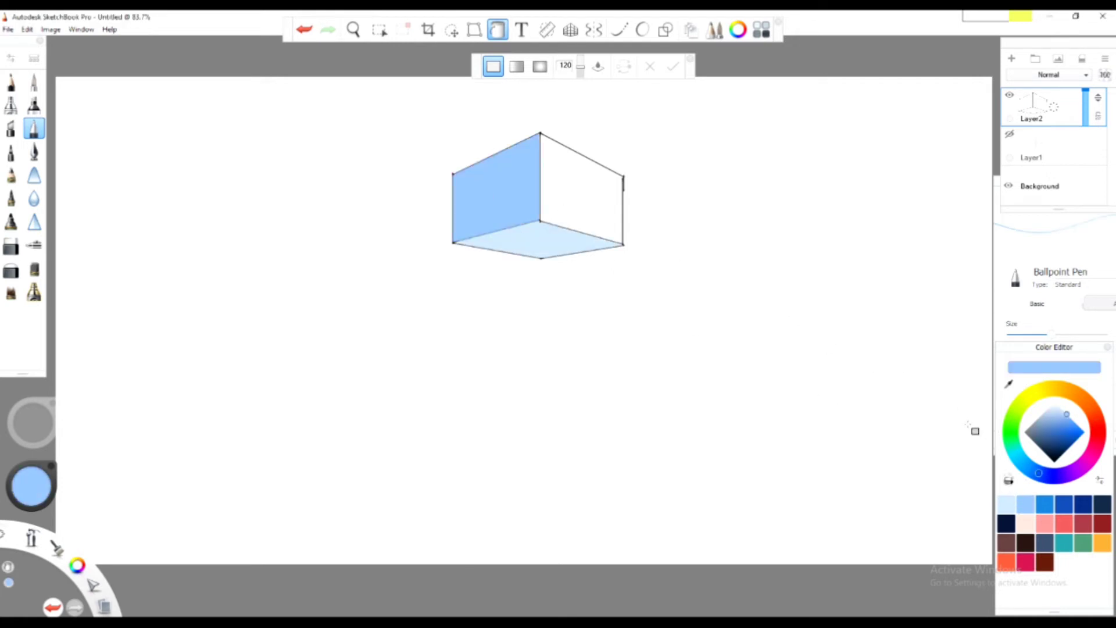
{"action": "left_click", "coordinate": [1045, 504]}
{"action": "left_click", "coordinate": [580, 204]}
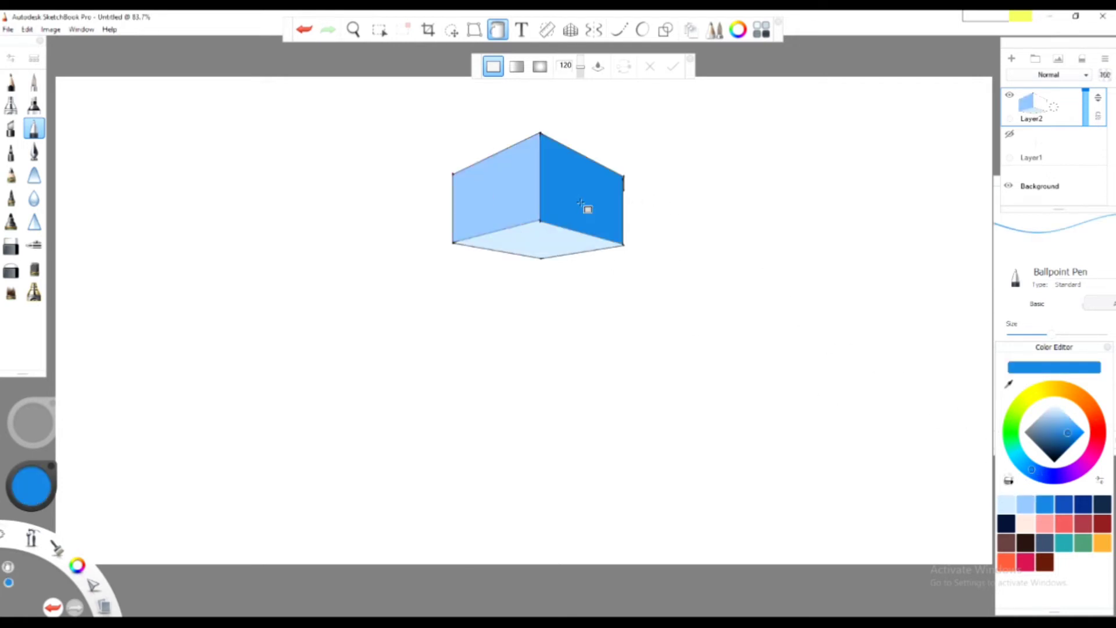
Step: Show Layer1 with the construction lines again and set the drawing colour to black
{"action": "left_click", "coordinate": [1009, 136]}
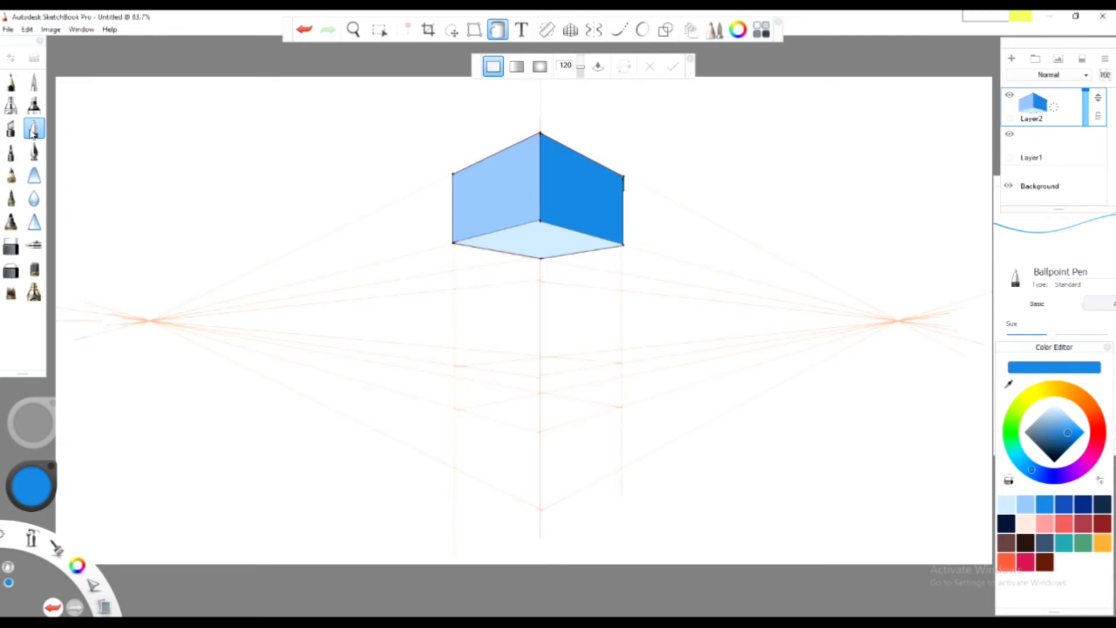
{"action": "left_click_drag", "start_coordinate": [1053, 446], "coordinate": [1054, 462]}
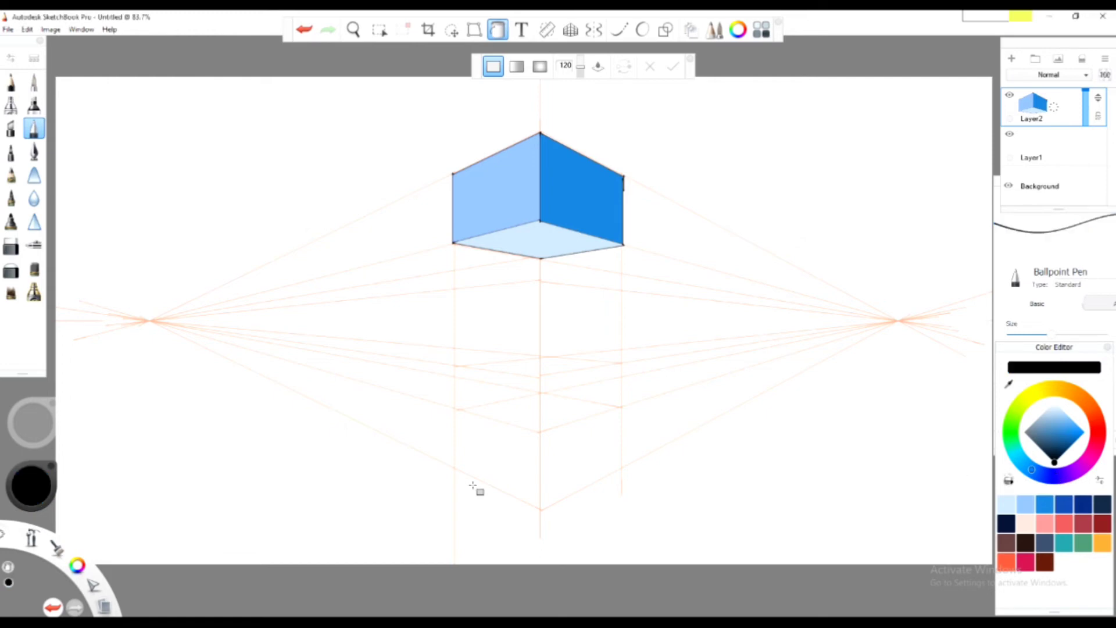
{"action": "left_click", "coordinate": [468, 416]}
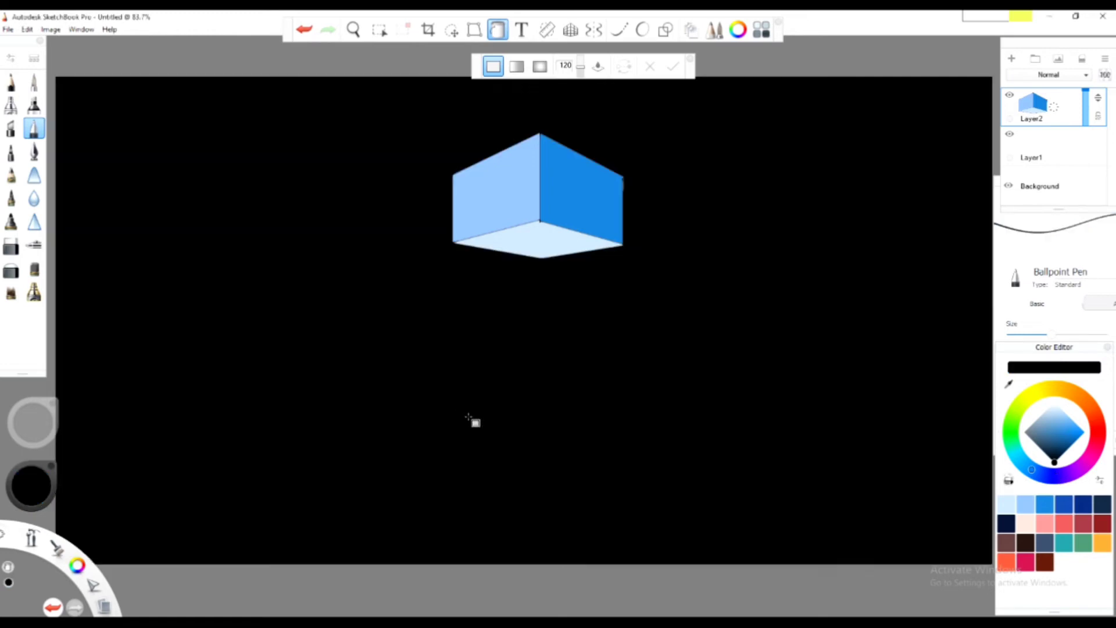
{"action": "key", "text": "ctrl+z"}
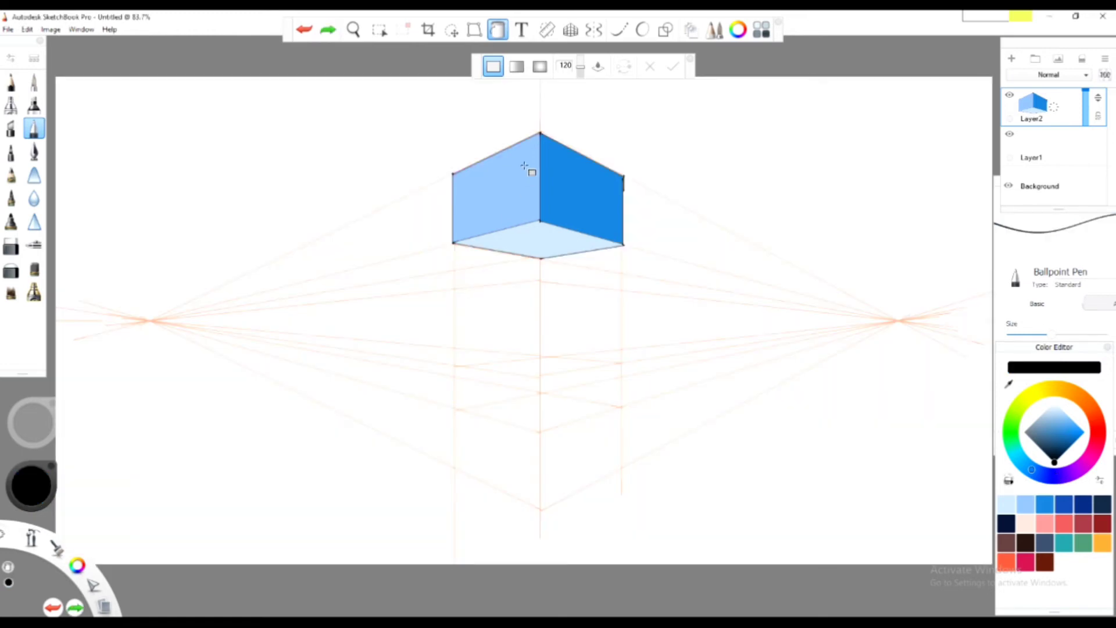
{"action": "left_click", "coordinate": [493, 33]}
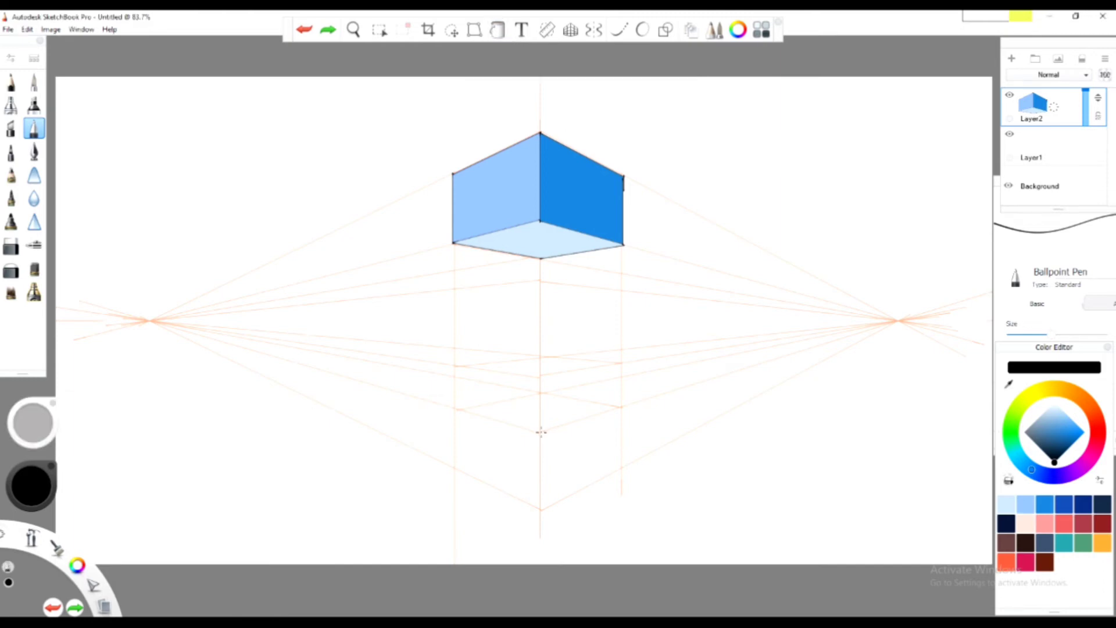
{"action": "left_click_drag", "start_coordinate": [542, 431], "coordinate": [609, 413]}
{"action": "key", "text": "ctrl+z"}
Step: With two-point perspective guides on, outline in black the lower box's top face, three vertical edges and two bottom edges
{"action": "left_click", "coordinate": [567, 32]}
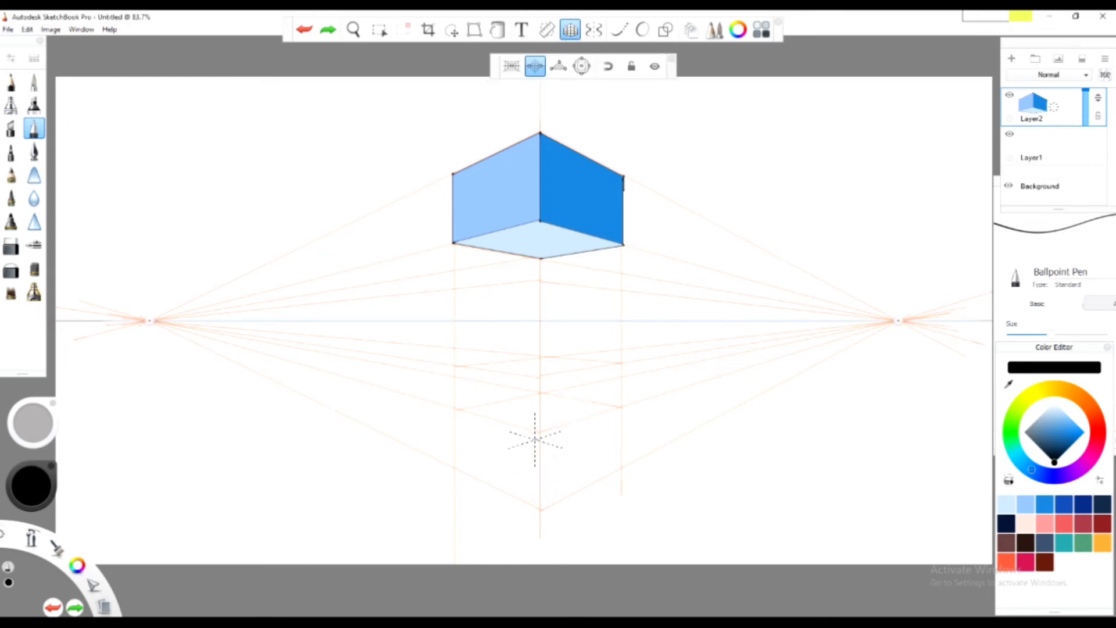
{"action": "mouse_move", "coordinate": [540, 432]}
{"action": "left_mouse_down"}
{"action": "mouse_move", "coordinate": [620, 407]}
{"action": "mouse_move", "coordinate": [540, 393]}
{"action": "mouse_move", "coordinate": [456, 409]}
{"action": "mouse_move", "coordinate": [539, 433]}
{"action": "left_mouse_up"}
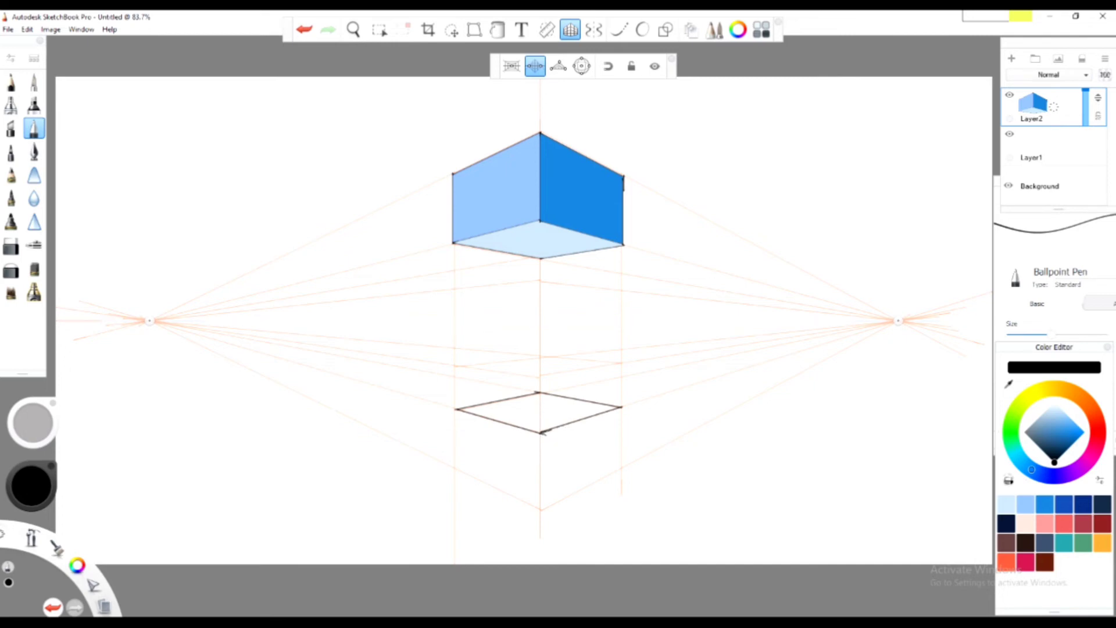
{"action": "left_click_drag", "start_coordinate": [541, 432], "coordinate": [541, 465]}
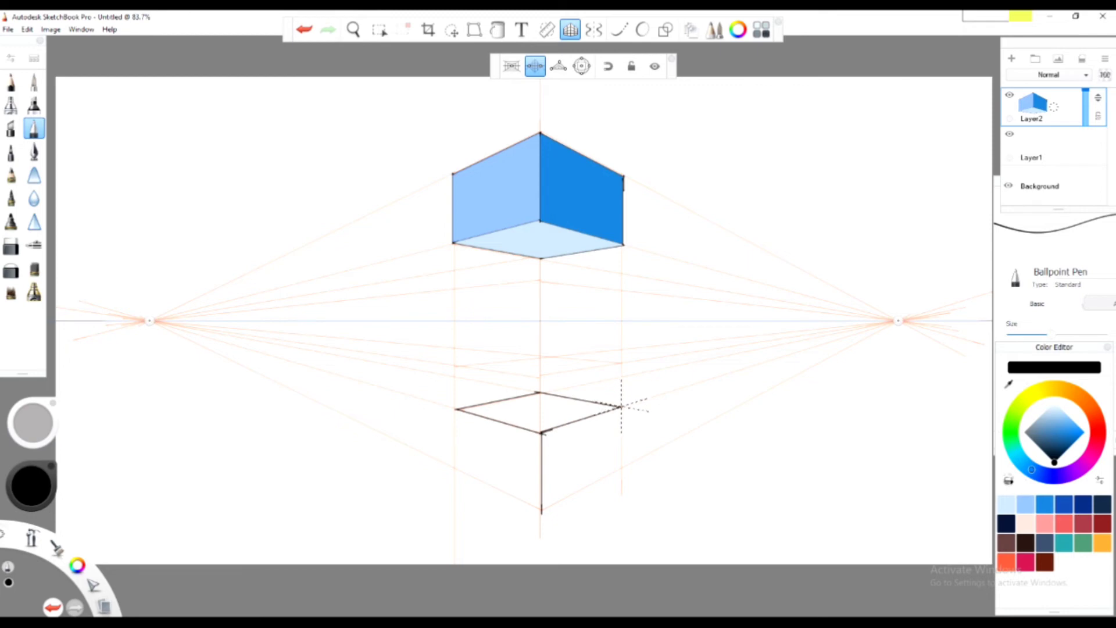
{"action": "left_click_drag", "start_coordinate": [621, 408], "coordinate": [621, 459]}
{"action": "mouse_move", "coordinate": [455, 409]}
{"action": "left_mouse_down"}
{"action": "mouse_move", "coordinate": [455, 470]}
{"action": "mouse_move", "coordinate": [496, 488]}
{"action": "left_mouse_up"}
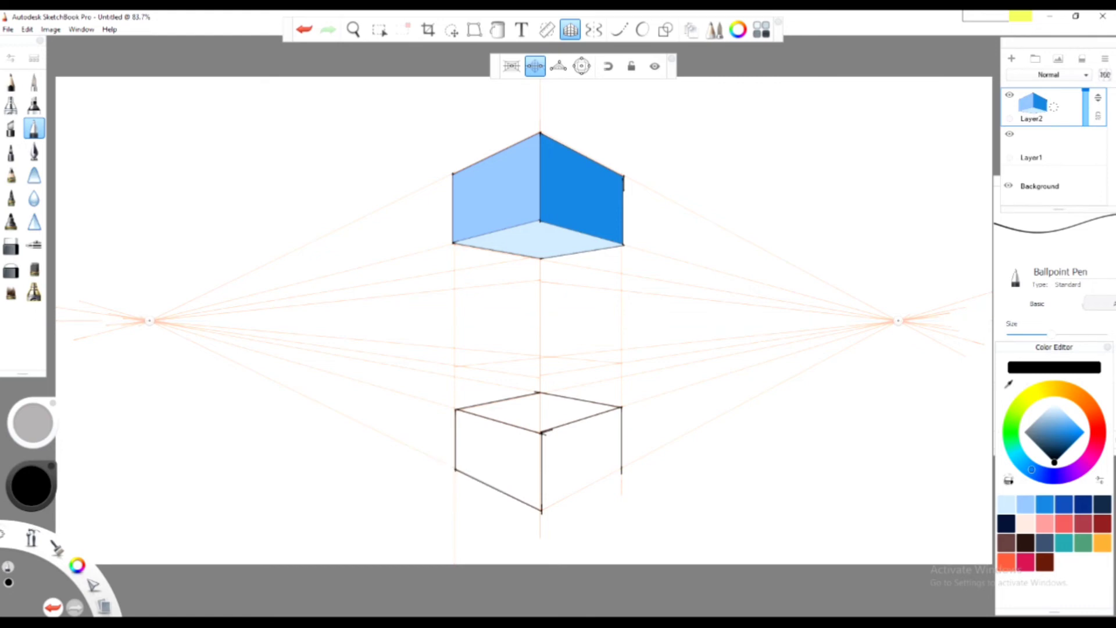
{"action": "left_click_drag", "start_coordinate": [621, 468], "coordinate": [598, 480]}
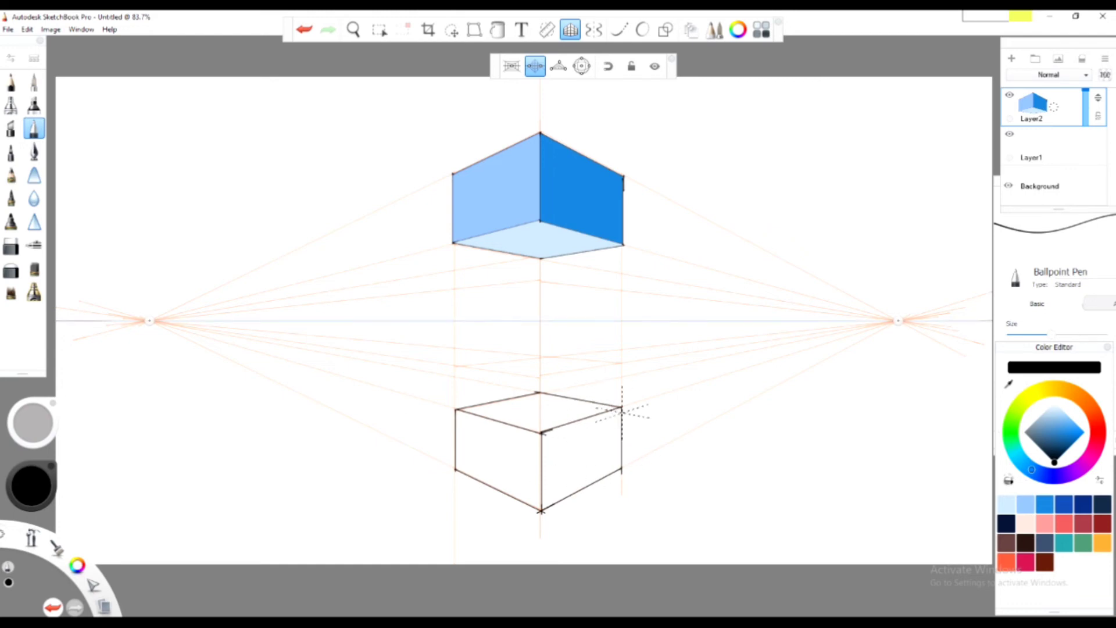
Step: Hide Layer1 and fill the lower box's top pale blue, its left face light blue and its right face medium blue
{"action": "left_click", "coordinate": [1009, 134]}
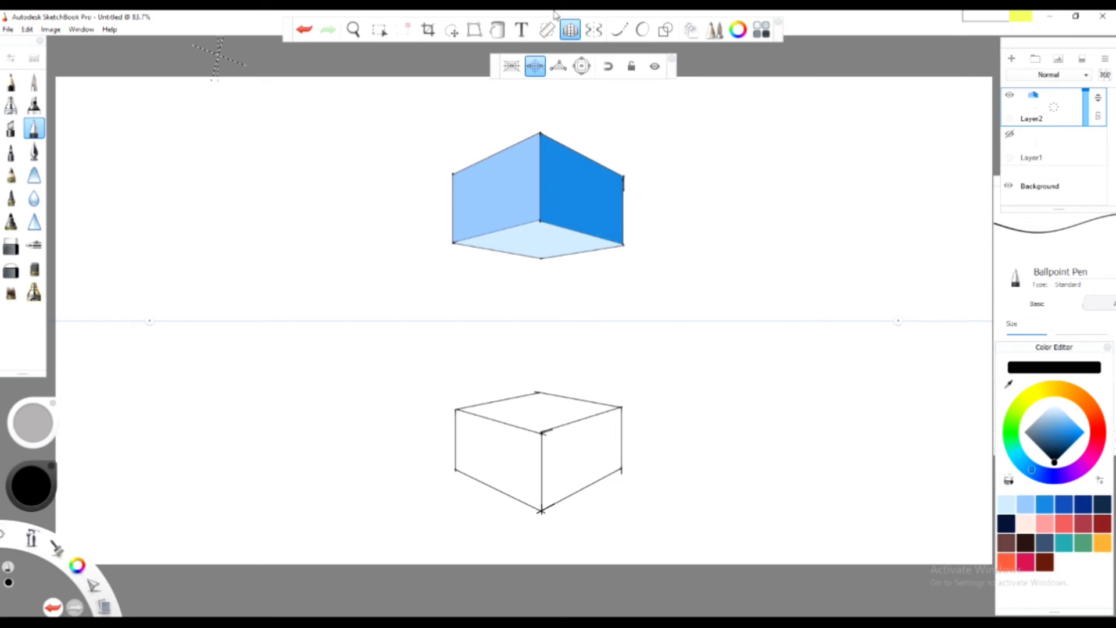
{"action": "left_click", "coordinate": [496, 29]}
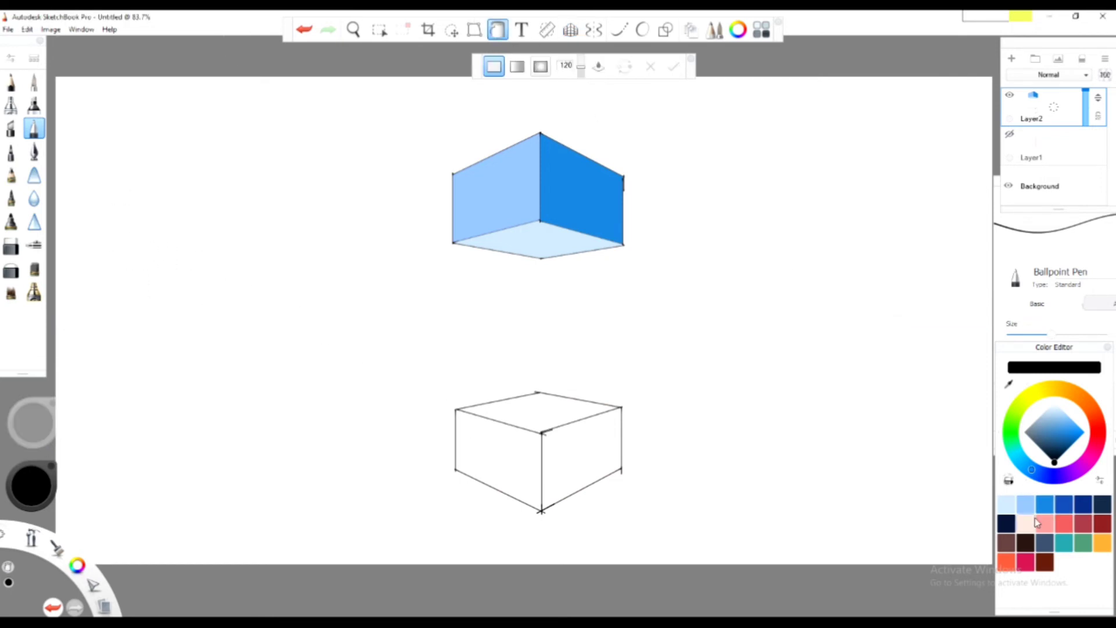
{"action": "left_click", "coordinate": [1013, 506]}
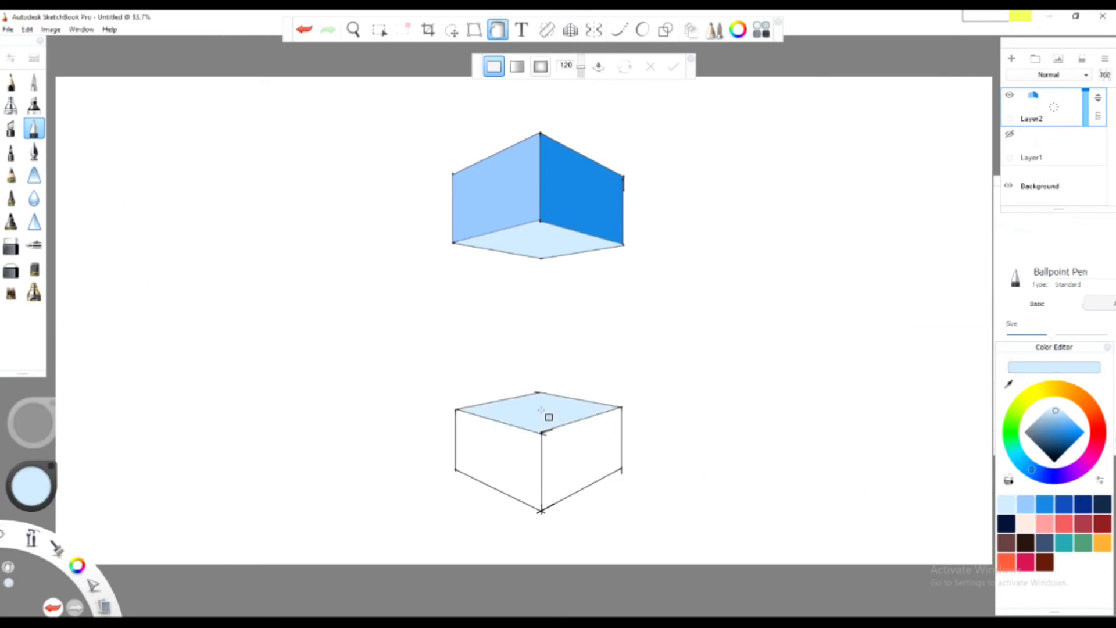
{"action": "left_click", "coordinate": [546, 416]}
{"action": "left_click", "coordinate": [1025, 504]}
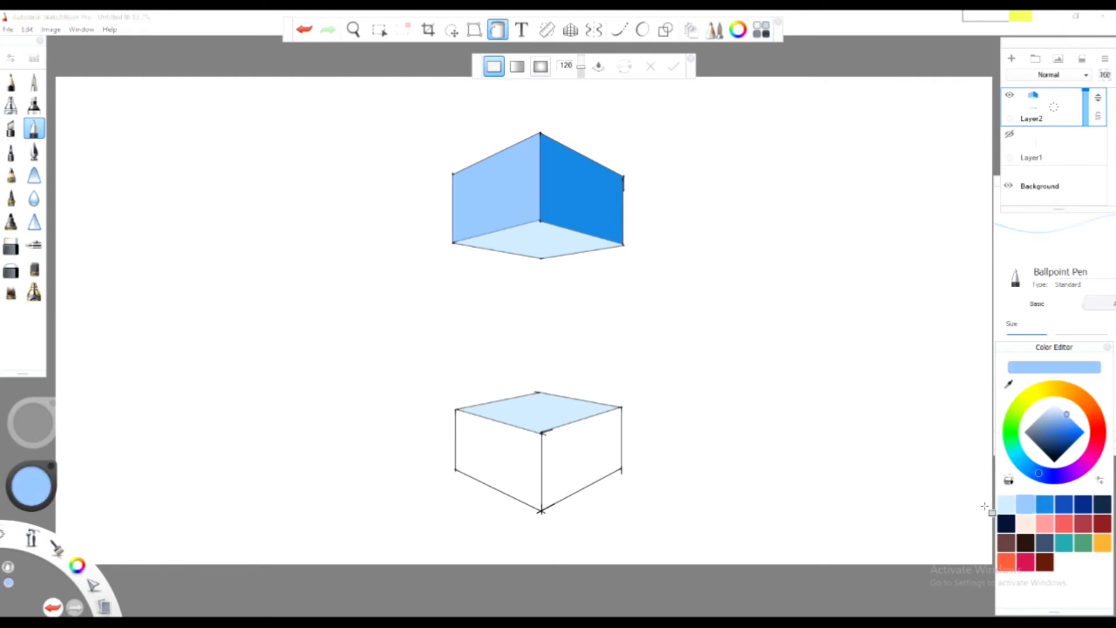
{"action": "left_click", "coordinate": [491, 462]}
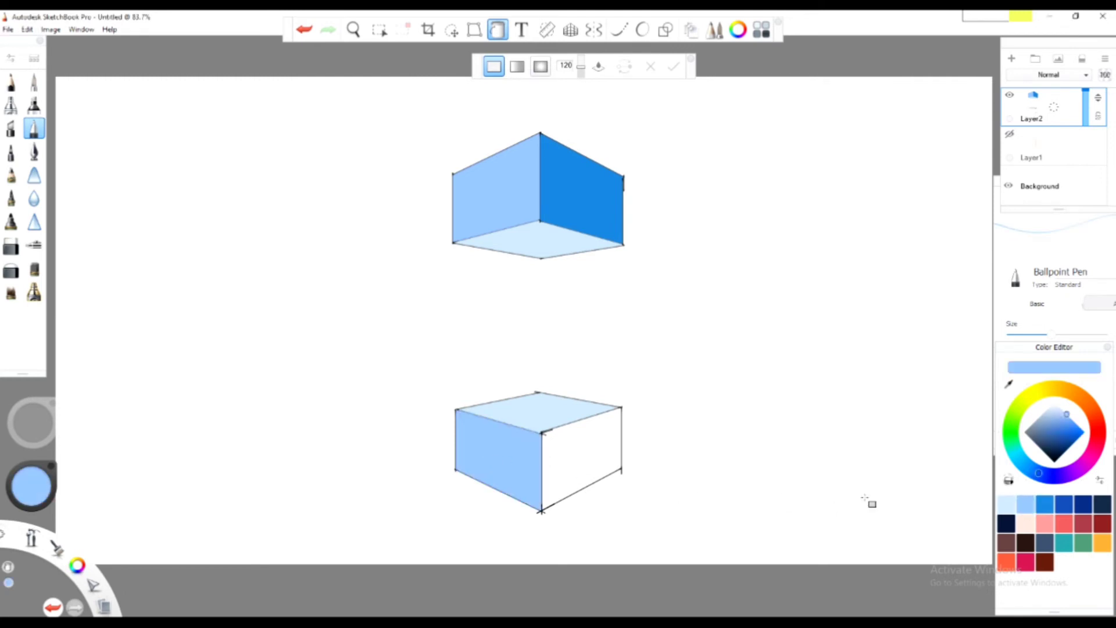
{"action": "left_click", "coordinate": [1045, 504]}
{"action": "left_click", "coordinate": [571, 455]}
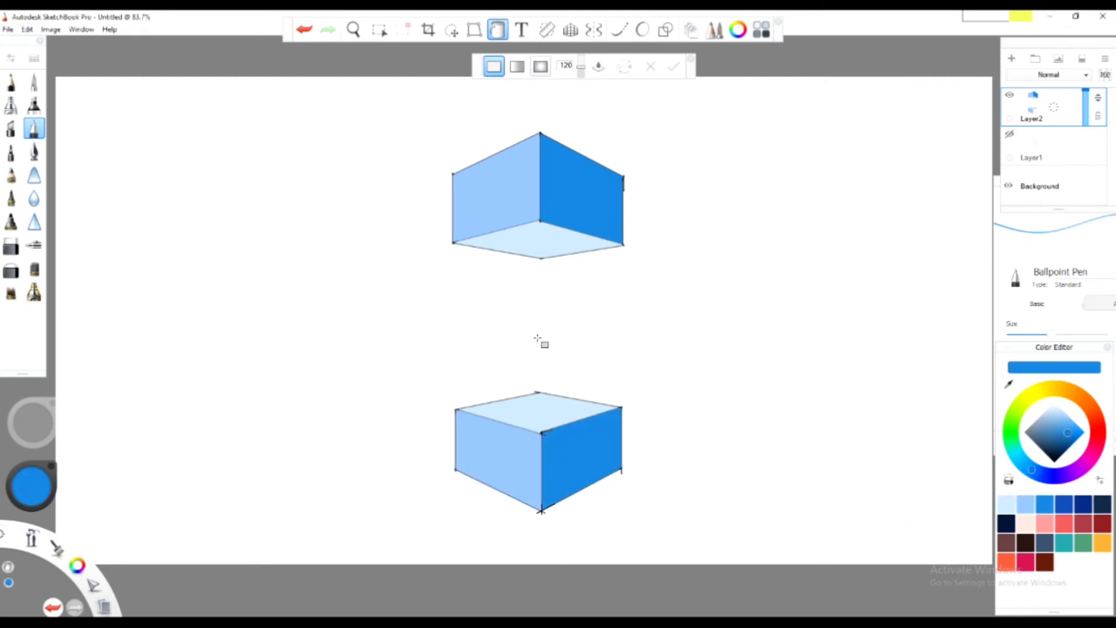
Step: Show Layer1 and, with perspective guides on, outline in black the middle box's front upper edges and its central and right verticals
{"action": "left_click", "coordinate": [499, 30]}
{"action": "left_click", "coordinate": [570, 29]}
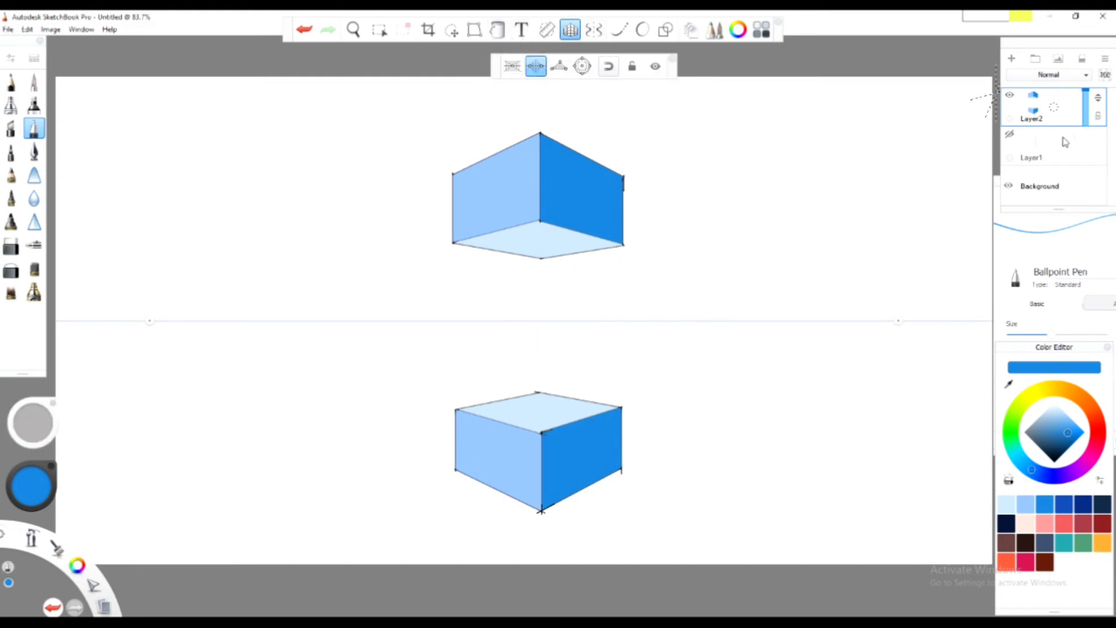
{"action": "left_click", "coordinate": [1009, 135]}
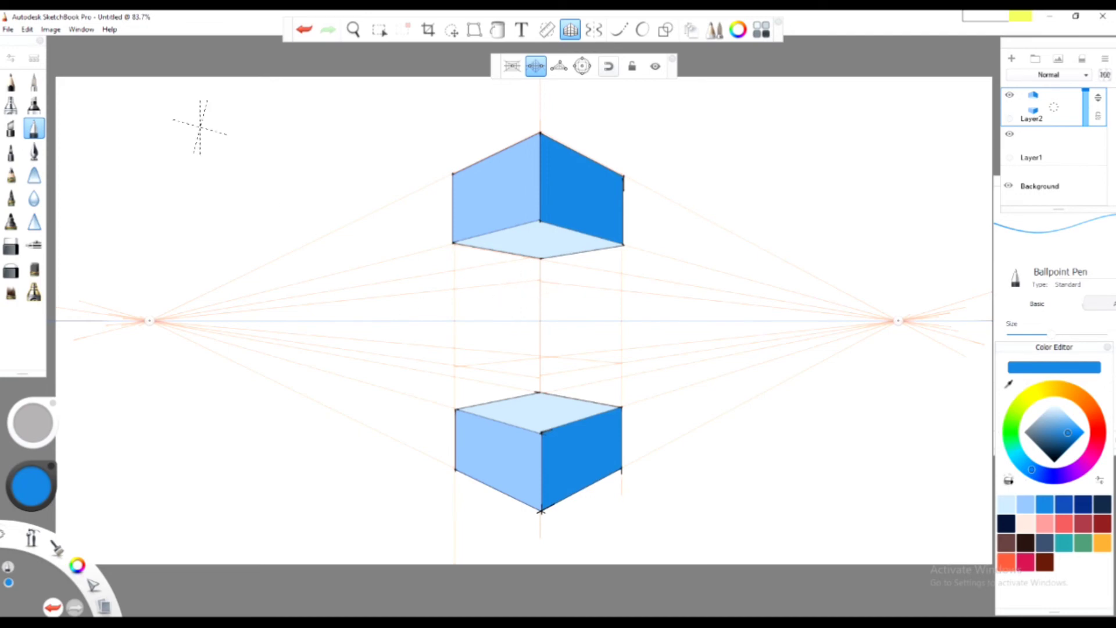
{"action": "left_click_drag", "start_coordinate": [1052, 437], "coordinate": [1053, 462]}
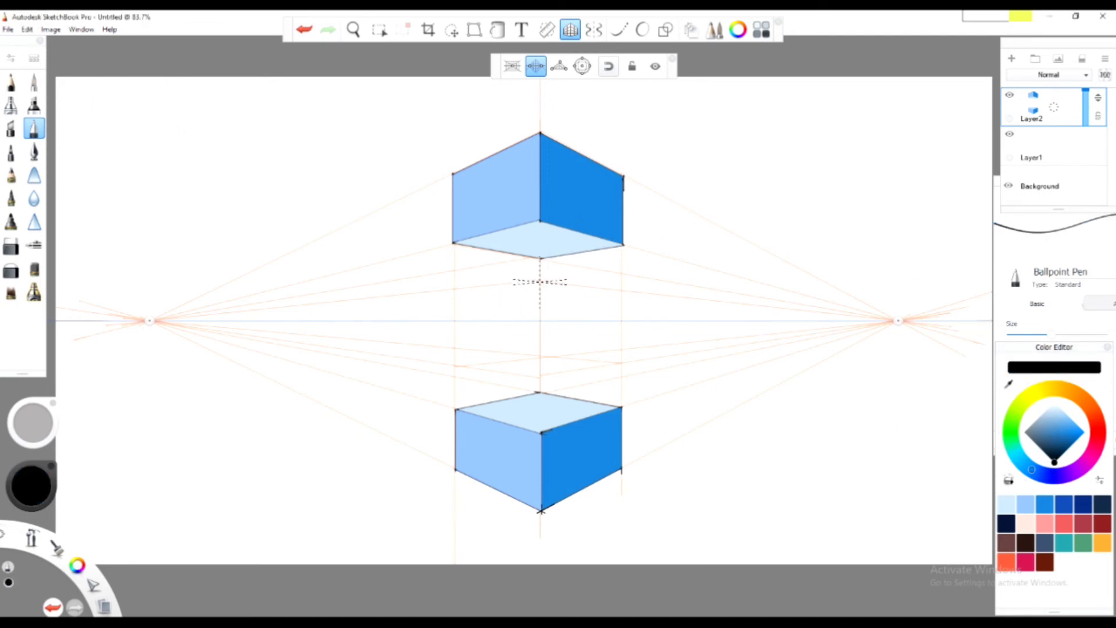
{"action": "mouse_move", "coordinate": [539, 281]}
{"action": "left_mouse_down"}
{"action": "mouse_move", "coordinate": [619, 301]}
{"action": "mouse_move", "coordinate": [621, 324]}
{"action": "left_mouse_up"}
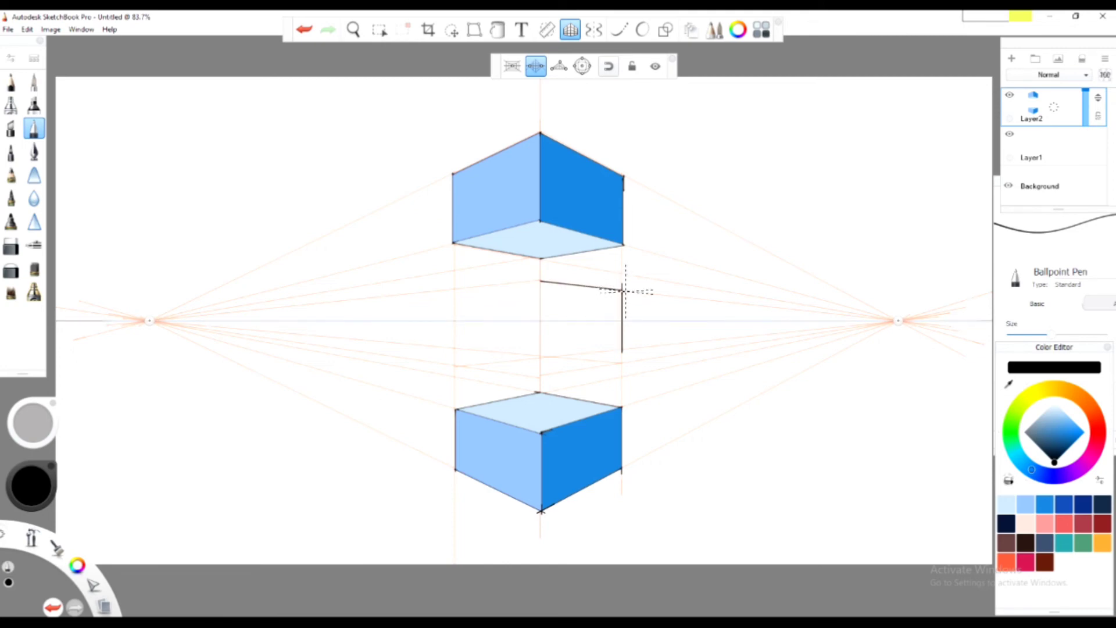
{"action": "mouse_move", "coordinate": [623, 290]}
{"action": "left_mouse_down"}
{"action": "mouse_move", "coordinate": [474, 288]}
{"action": "mouse_move", "coordinate": [540, 330]}
{"action": "left_mouse_up"}
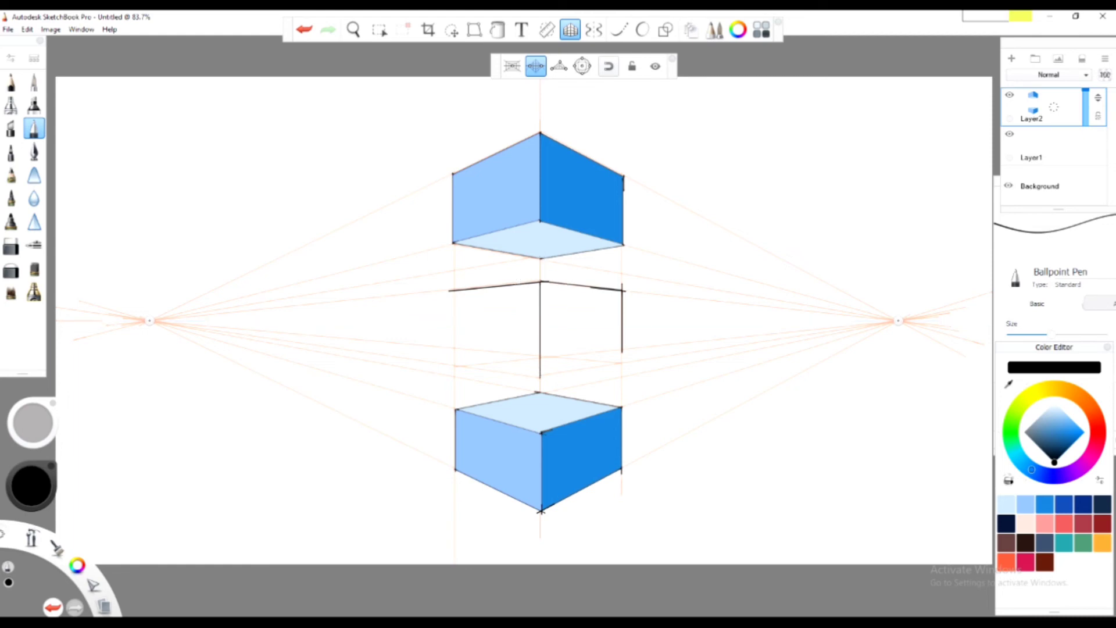
Step: Outline the middle box's left vertical and front lower edges, plus its rear lower and upper edges, redoing one rear lower stroke
{"action": "left_click_drag", "start_coordinate": [539, 376], "coordinate": [594, 367]}
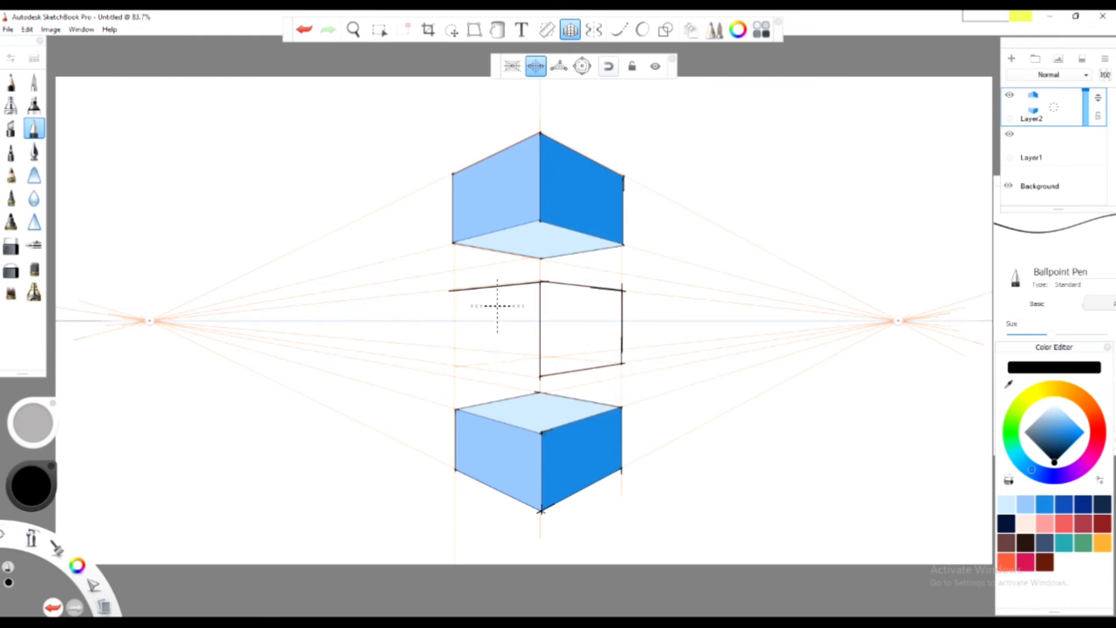
{"action": "mouse_move", "coordinate": [455, 291]}
{"action": "left_mouse_down"}
{"action": "mouse_move", "coordinate": [454, 365]}
{"action": "mouse_move", "coordinate": [596, 363]}
{"action": "left_mouse_up"}
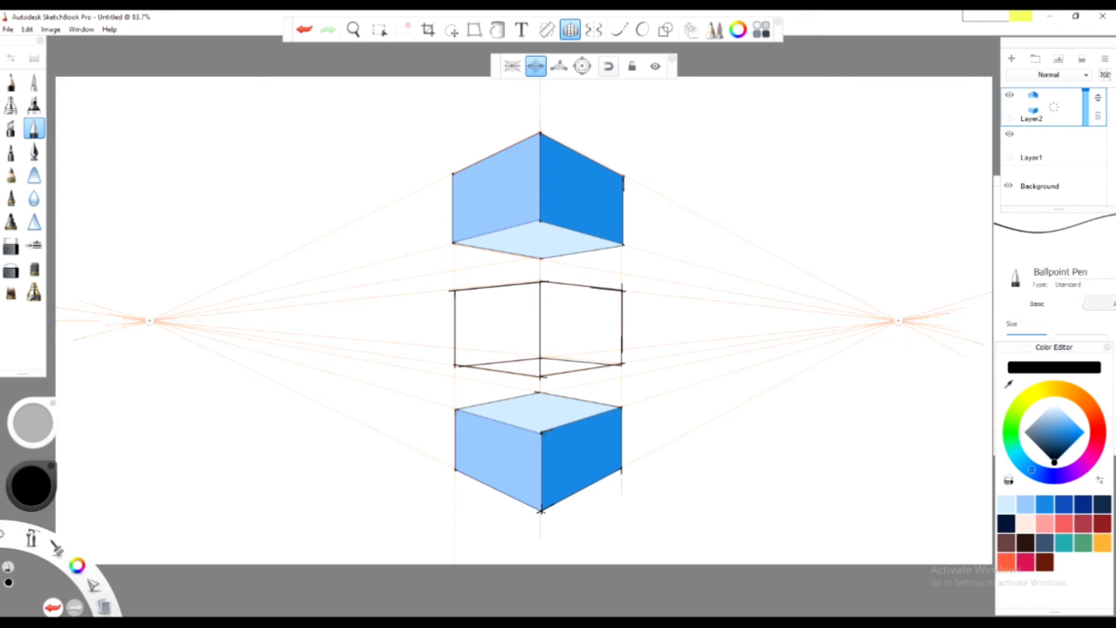
{"action": "key", "text": "ctrl+z"}
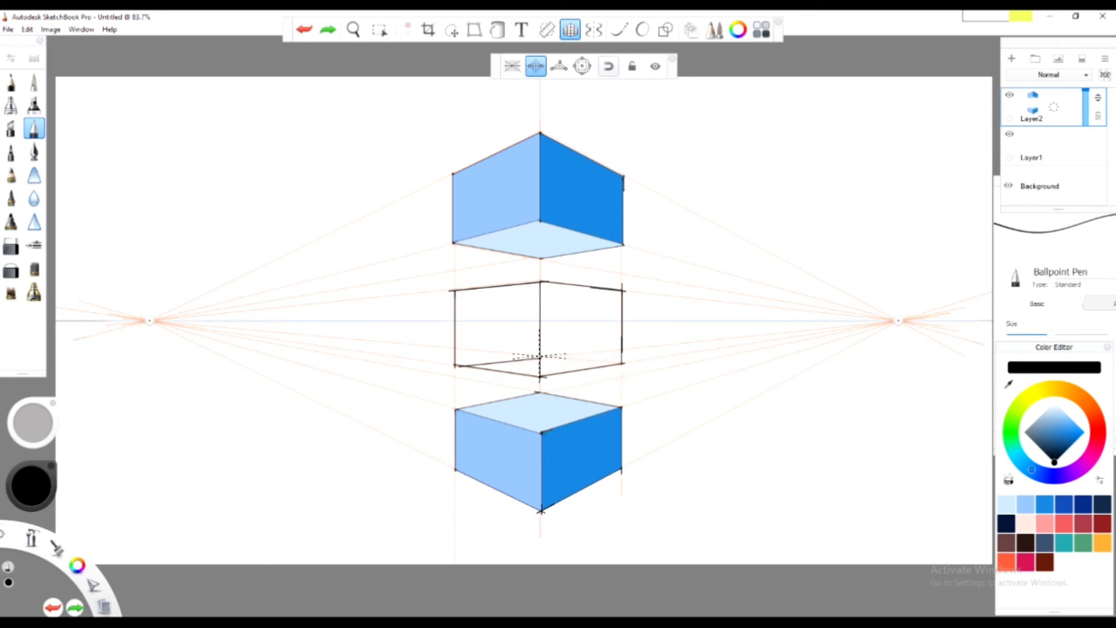
{"action": "left_click_drag", "start_coordinate": [541, 357], "coordinate": [562, 358]}
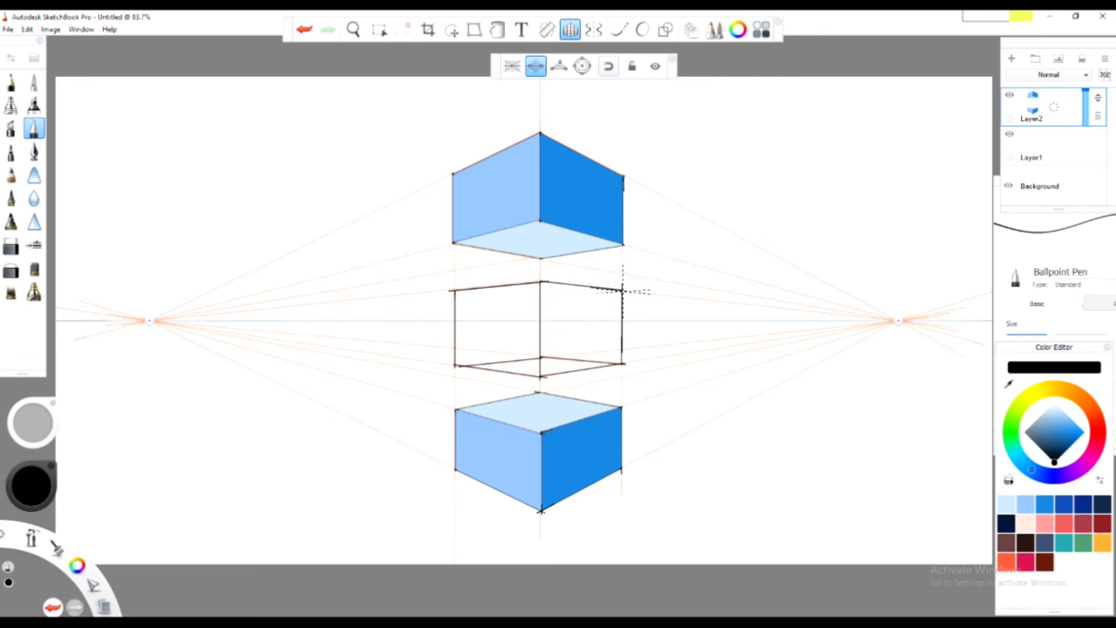
{"action": "left_click_drag", "start_coordinate": [623, 291], "coordinate": [593, 293]}
{"action": "left_click_drag", "start_coordinate": [454, 290], "coordinate": [525, 294]}
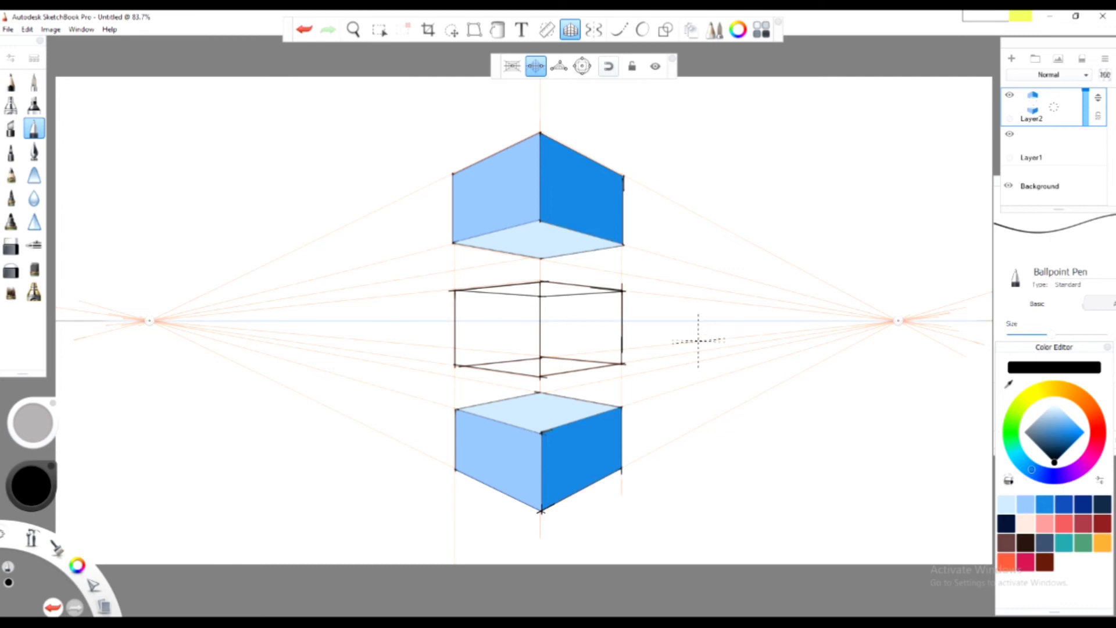
Step: Hide Layer1 and switch from the perspective guides to the solid Flood Fill tool
{"action": "left_click", "coordinate": [1010, 134]}
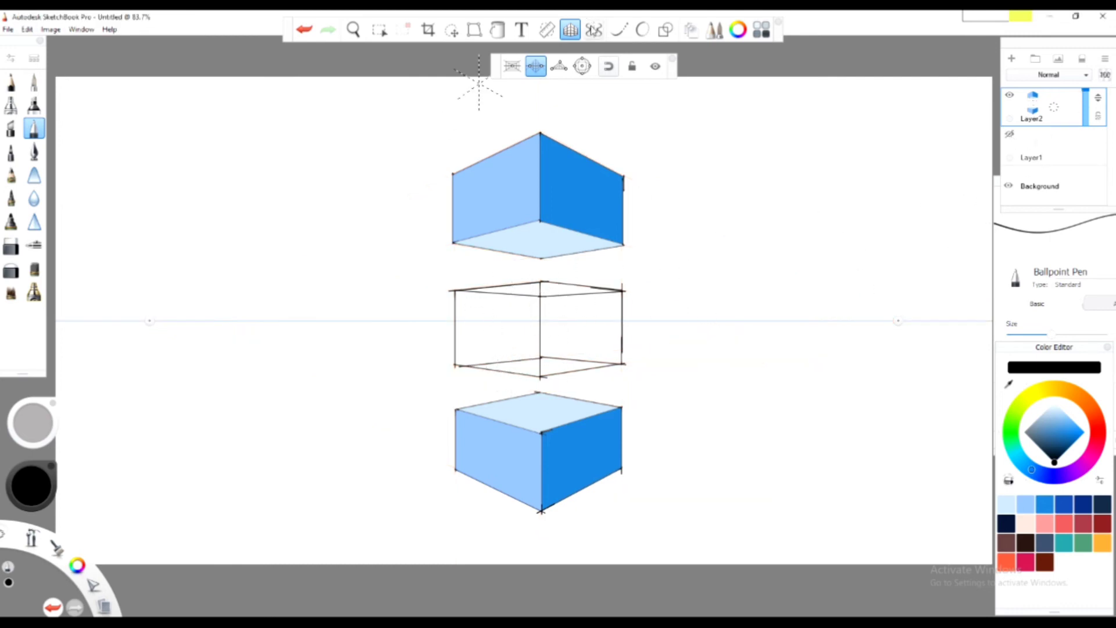
{"action": "left_click", "coordinate": [559, 65]}
{"action": "left_click", "coordinate": [497, 29]}
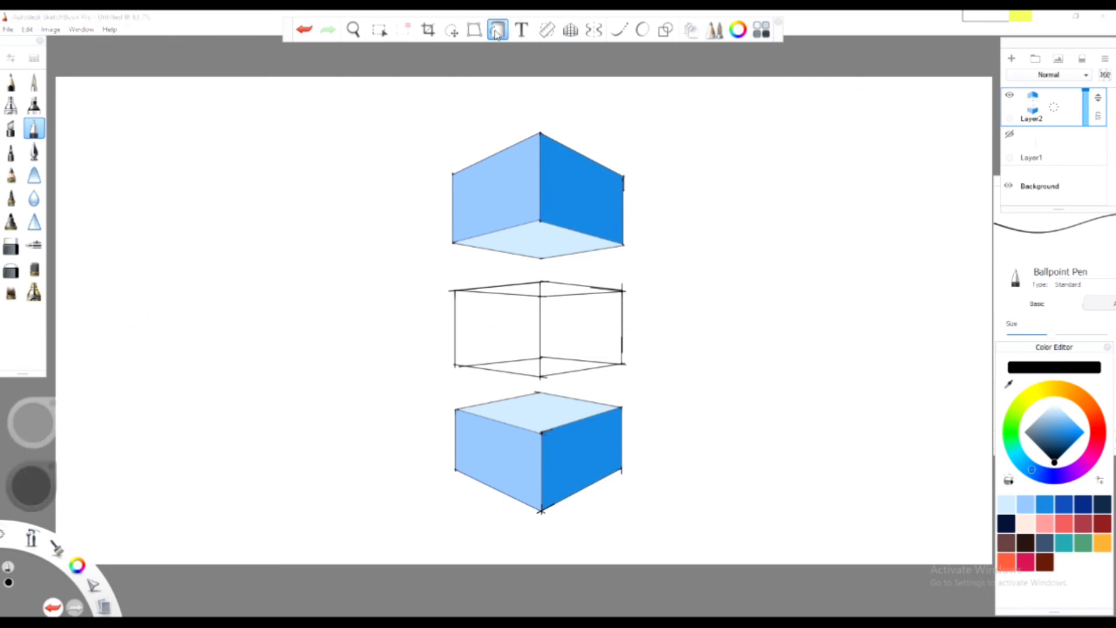
Step: Fill the middle box's large left area pale blue and its large right area medium blue
{"action": "left_click_drag", "start_coordinate": [1063, 418], "coordinate": [1061, 410]}
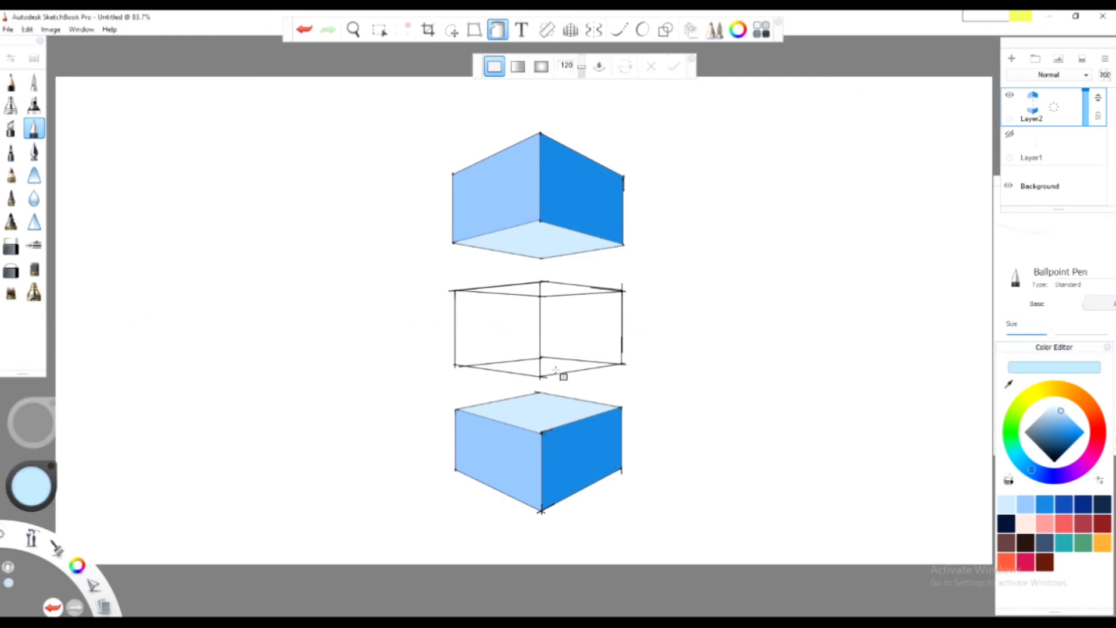
{"action": "left_click", "coordinate": [523, 321]}
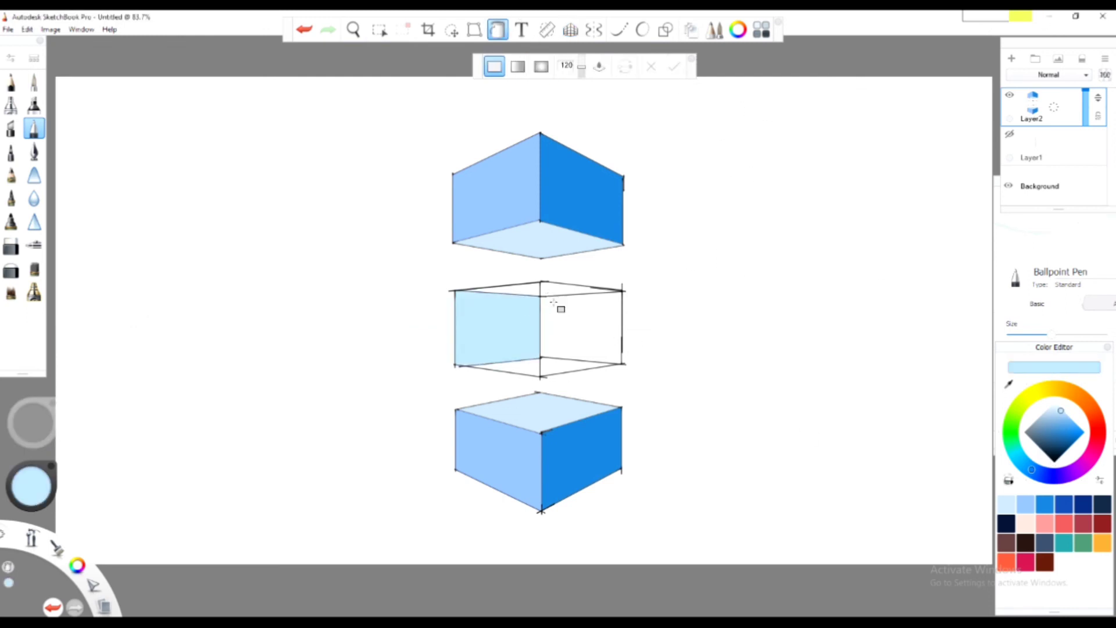
{"action": "left_click", "coordinate": [1044, 504]}
{"action": "left_click", "coordinate": [597, 335]}
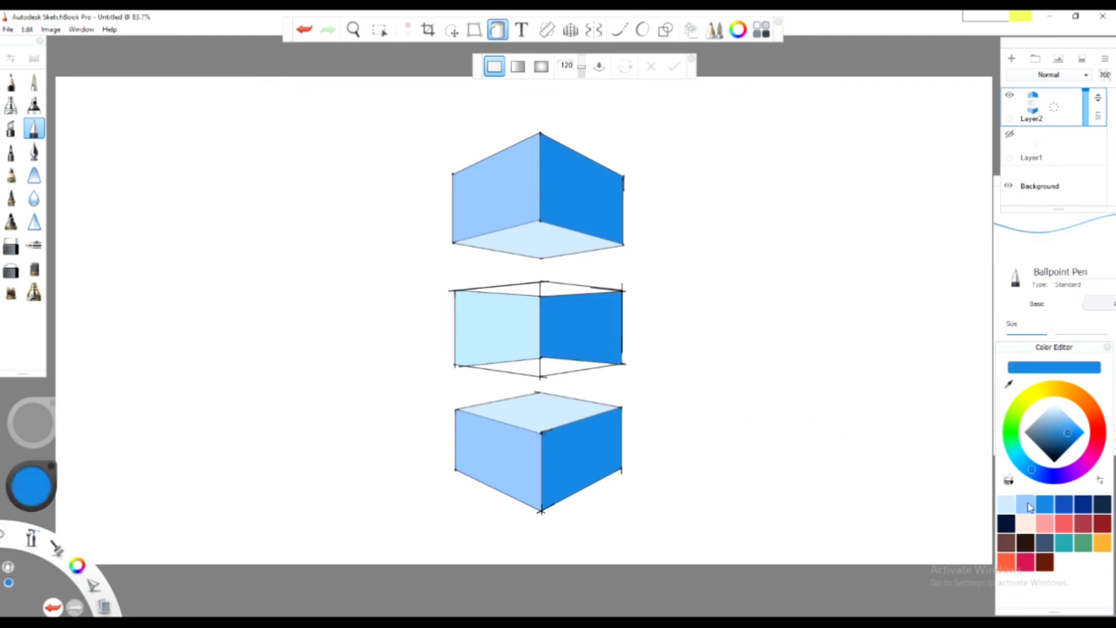
Step: Fill the middle box's lower and upper slivers and both large side areas with light blue
{"action": "left_click", "coordinate": [1025, 503]}
{"action": "left_click", "coordinate": [551, 366]}
{"action": "left_click", "coordinate": [532, 369]}
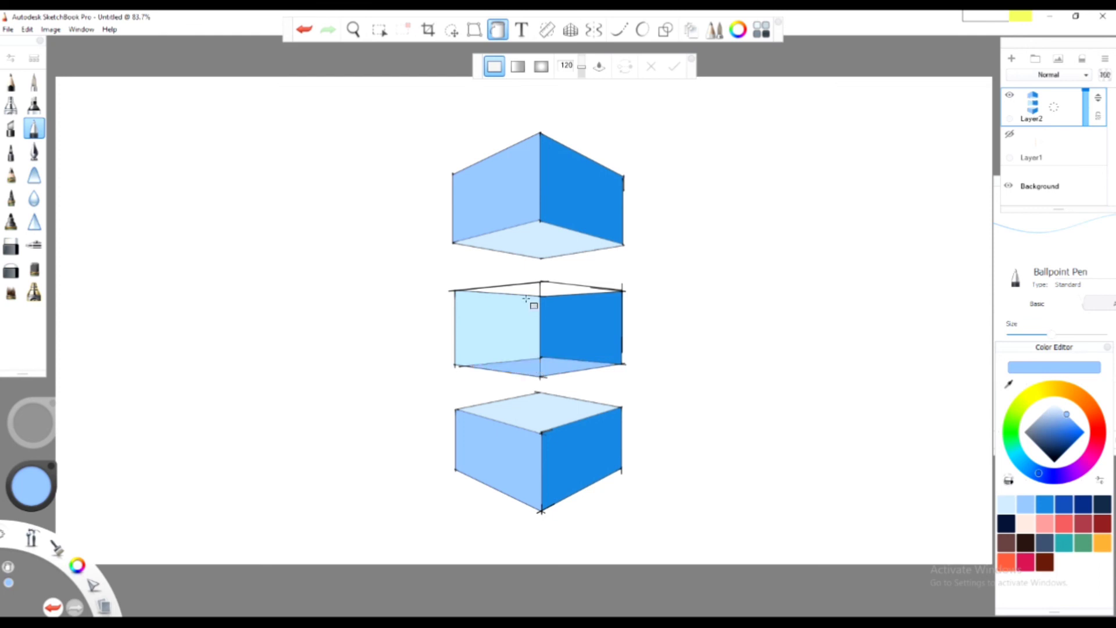
{"action": "left_click", "coordinate": [527, 292]}
{"action": "left_click", "coordinate": [556, 289]}
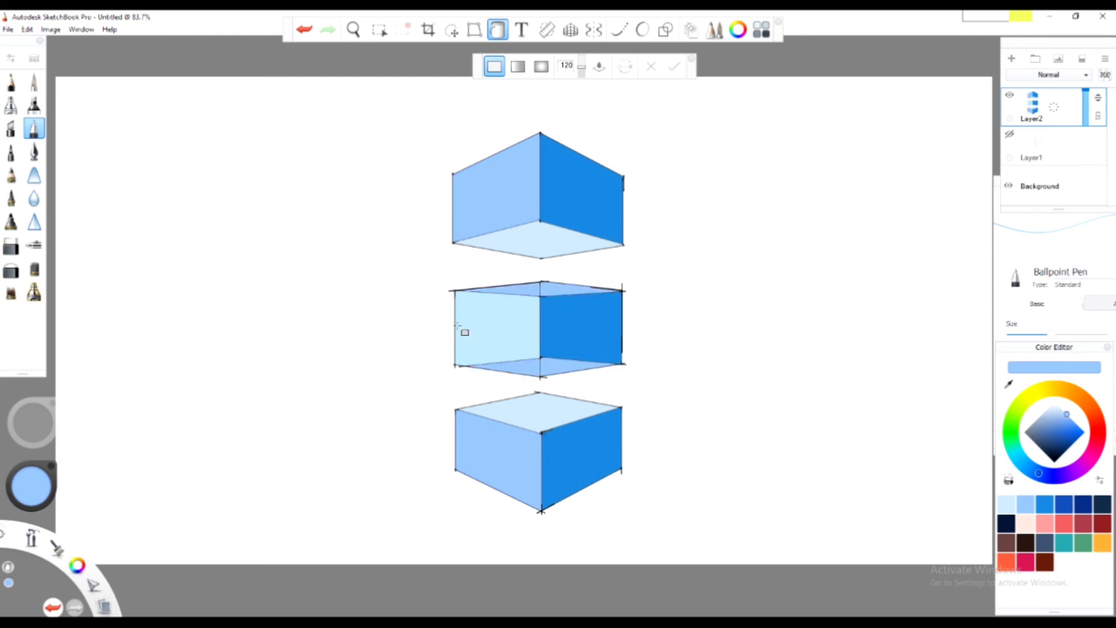
{"action": "left_click", "coordinate": [556, 337]}
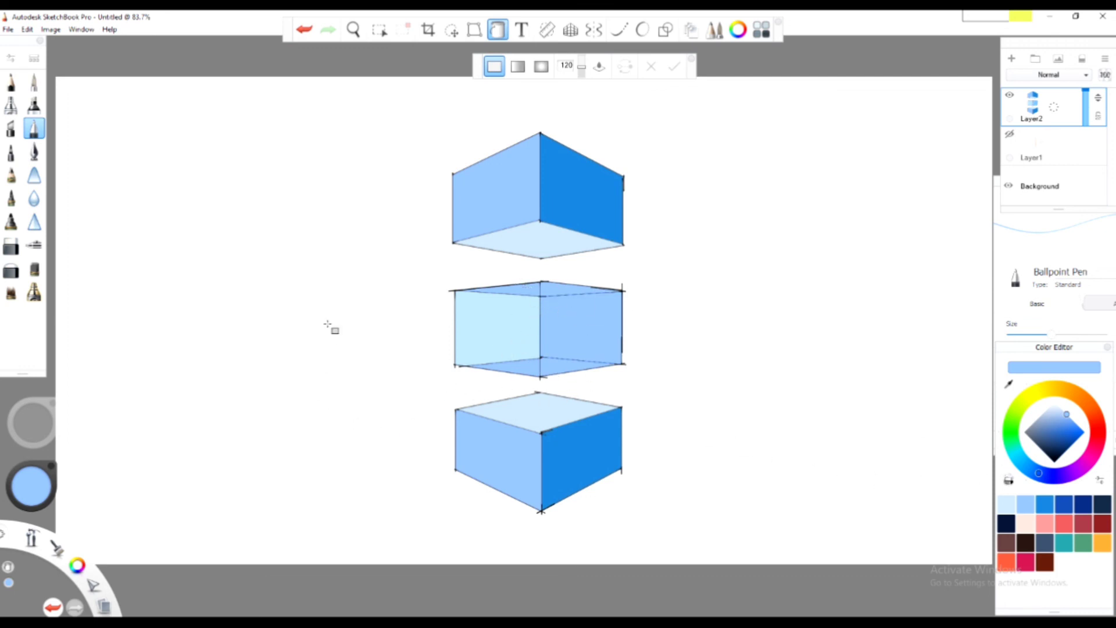
{"action": "left_click", "coordinate": [471, 338]}
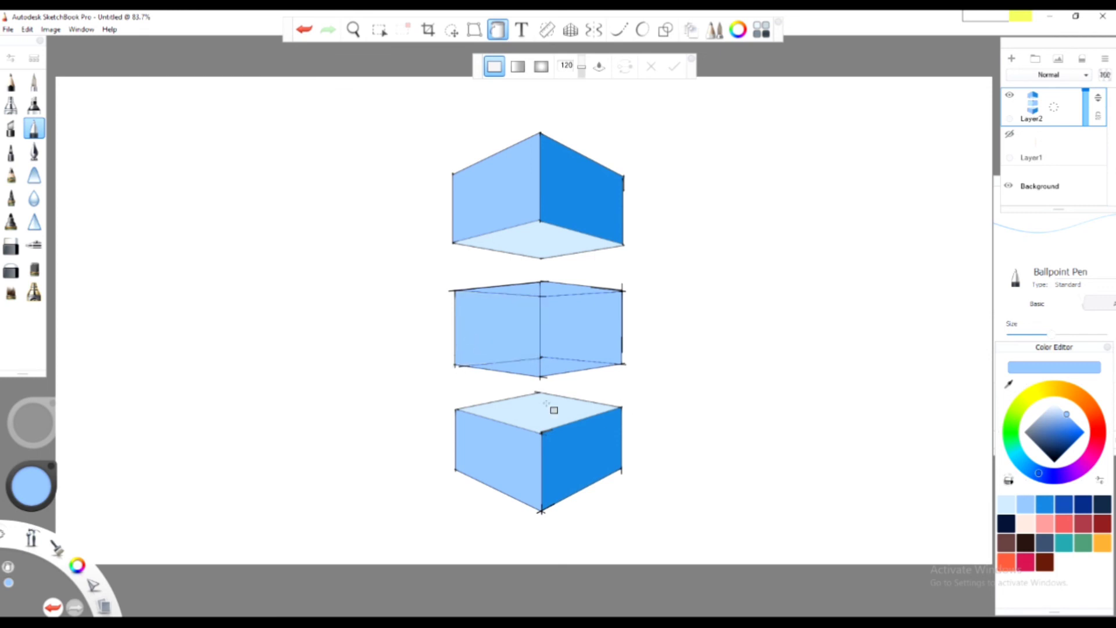
Step: Try filling the middle box's upper and lower slivers with medium blue, and undo those fills
{"action": "left_click", "coordinate": [1044, 504]}
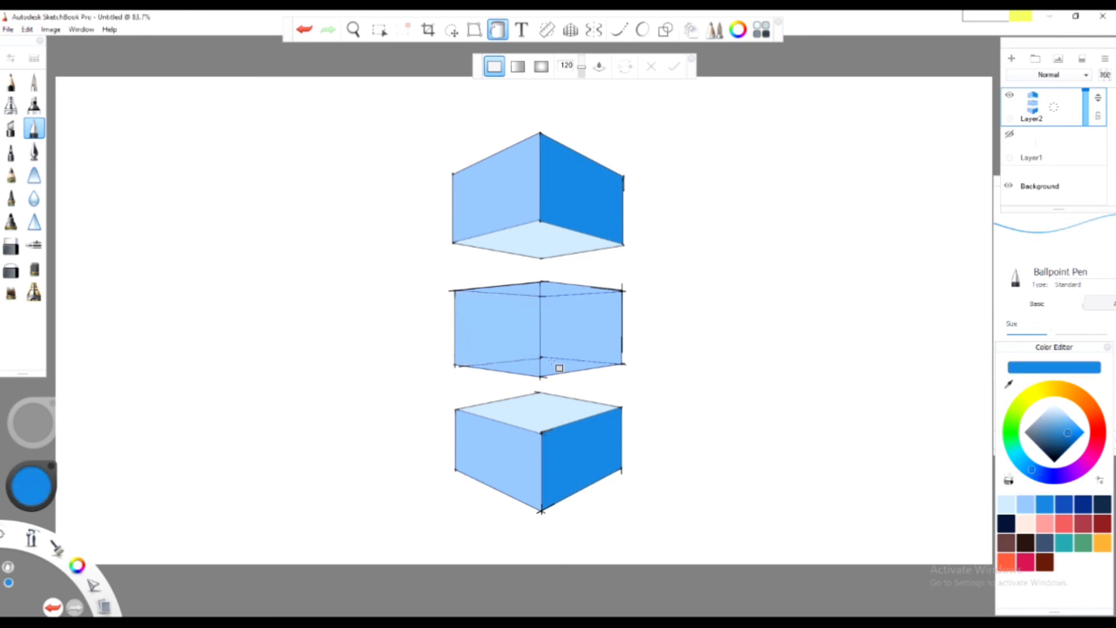
{"action": "left_click", "coordinate": [553, 366]}
{"action": "left_click", "coordinate": [542, 289]}
{"action": "left_click", "coordinate": [532, 291]}
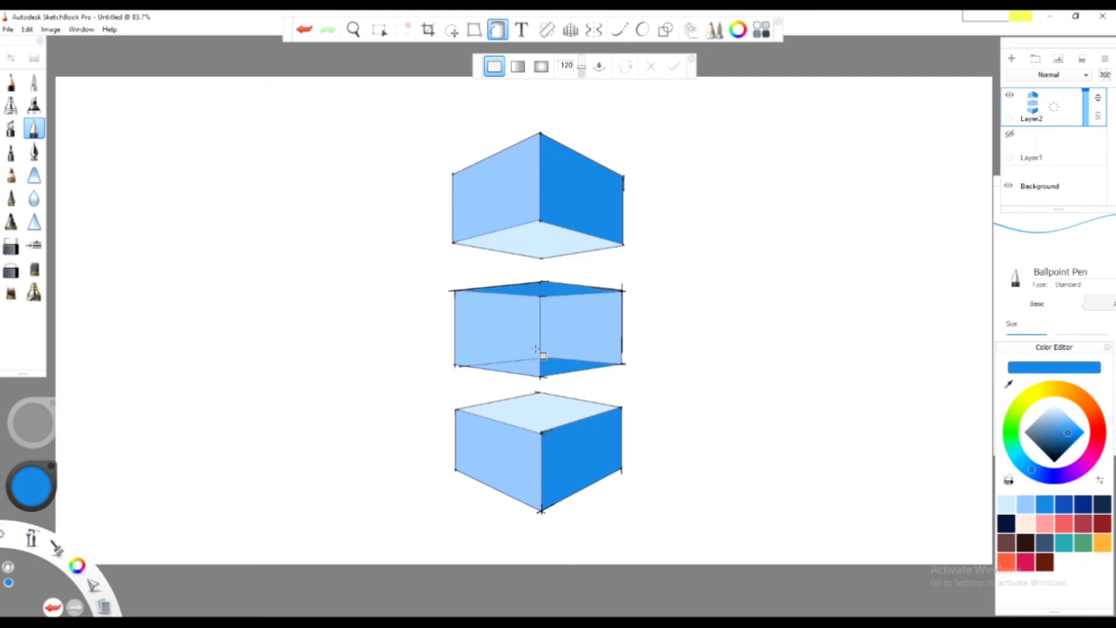
{"action": "left_click", "coordinate": [531, 366]}
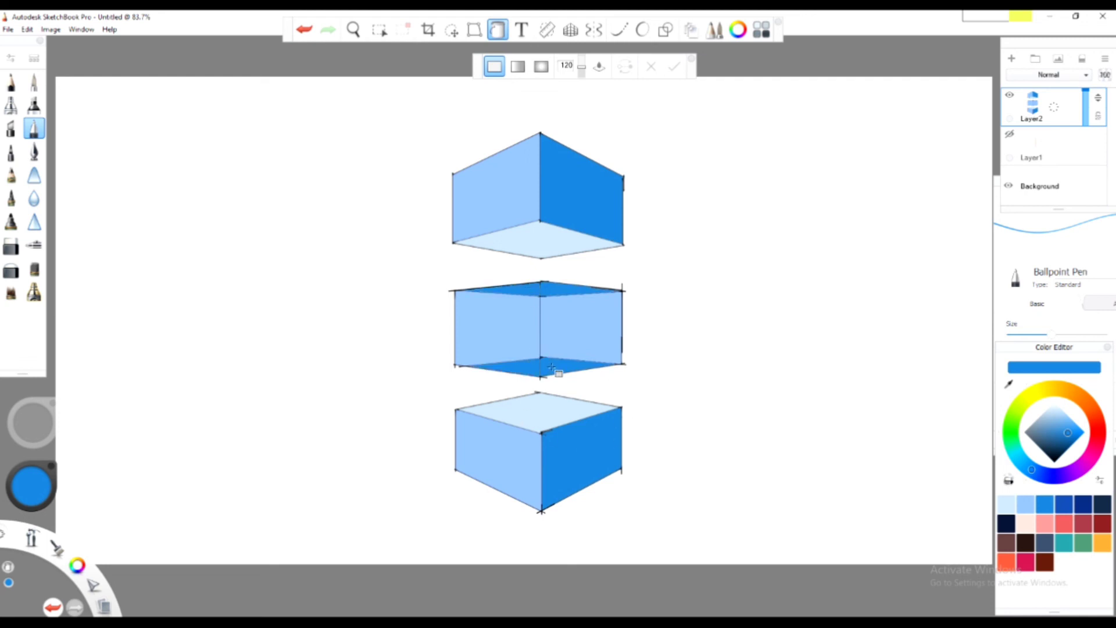
{"action": "key", "text": "ctrl+z"}
{"action": "key", "text": "ctrl+z"}
{"action": "key", "text": "ctrl+z"}
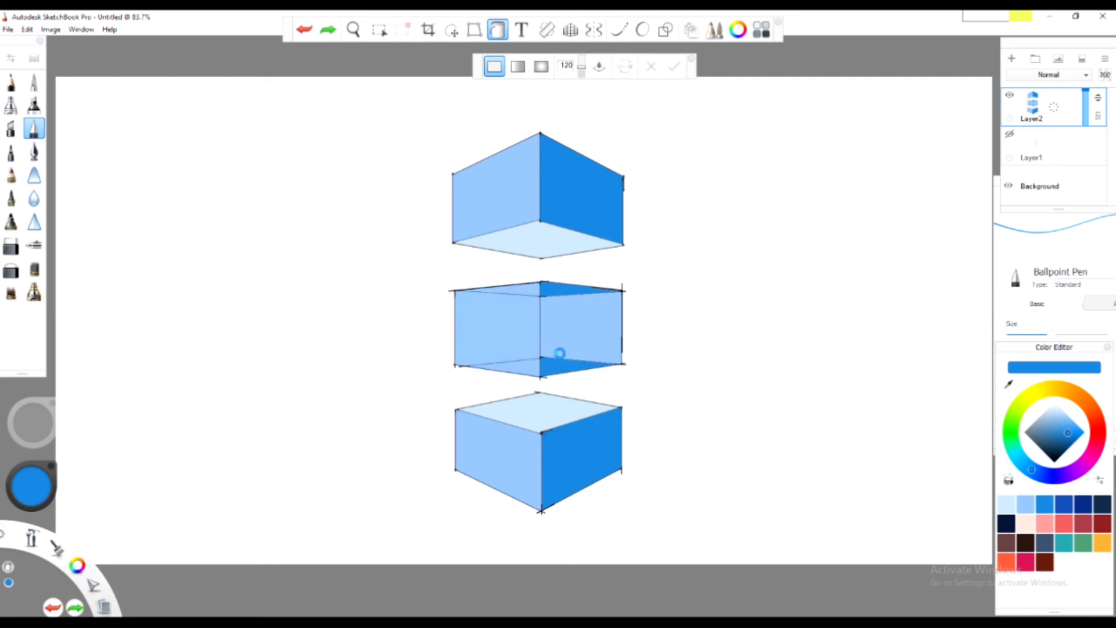
{"action": "key", "text": "ctrl+z"}
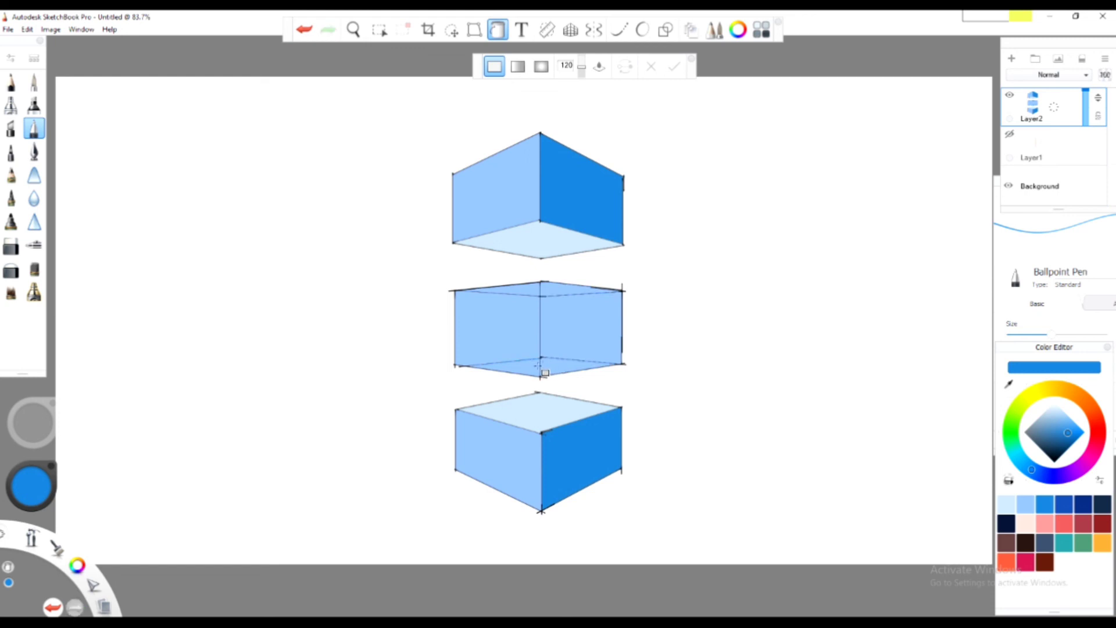
Step: Try medium blue on only the middle box's two lower slivers, and undo both fills
{"action": "left_click", "coordinate": [537, 364]}
{"action": "left_click", "coordinate": [562, 368]}
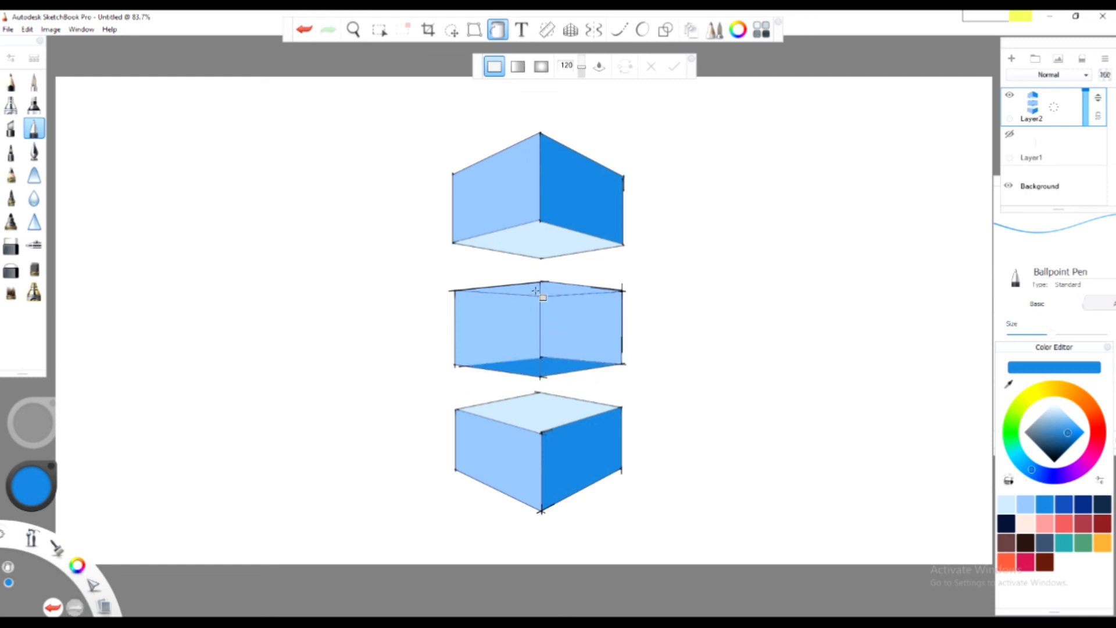
{"action": "key", "text": "ctrl+z"}
{"action": "key", "text": "ctrl+z"}
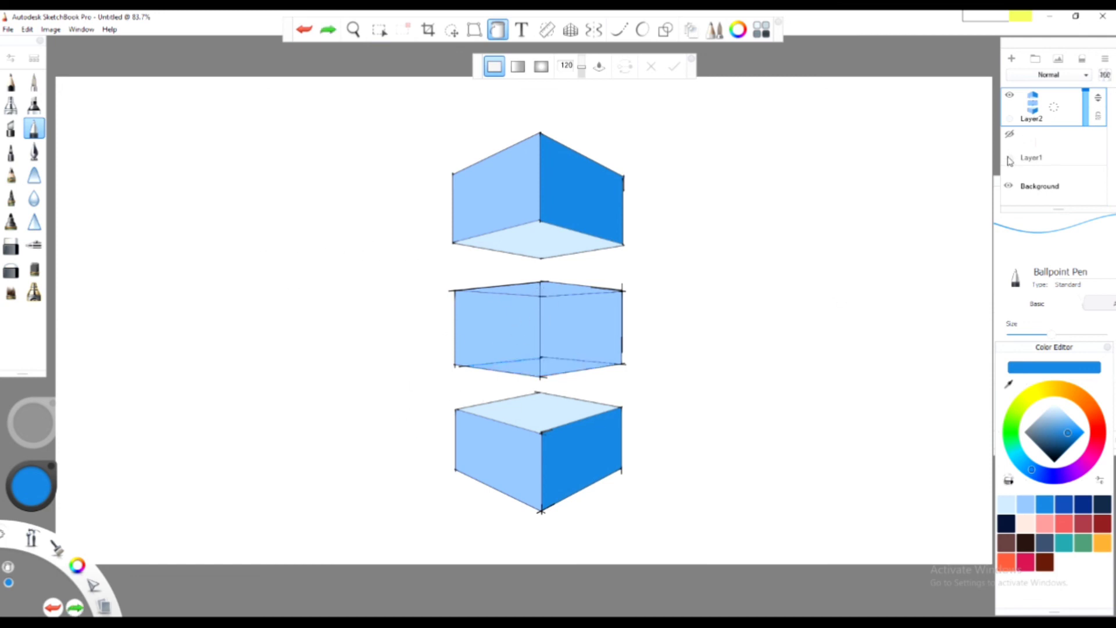
Step: Show the construction lines on Layer1 again, and open Save As for the drawing with the file name cleared
{"action": "left_click", "coordinate": [1009, 135]}
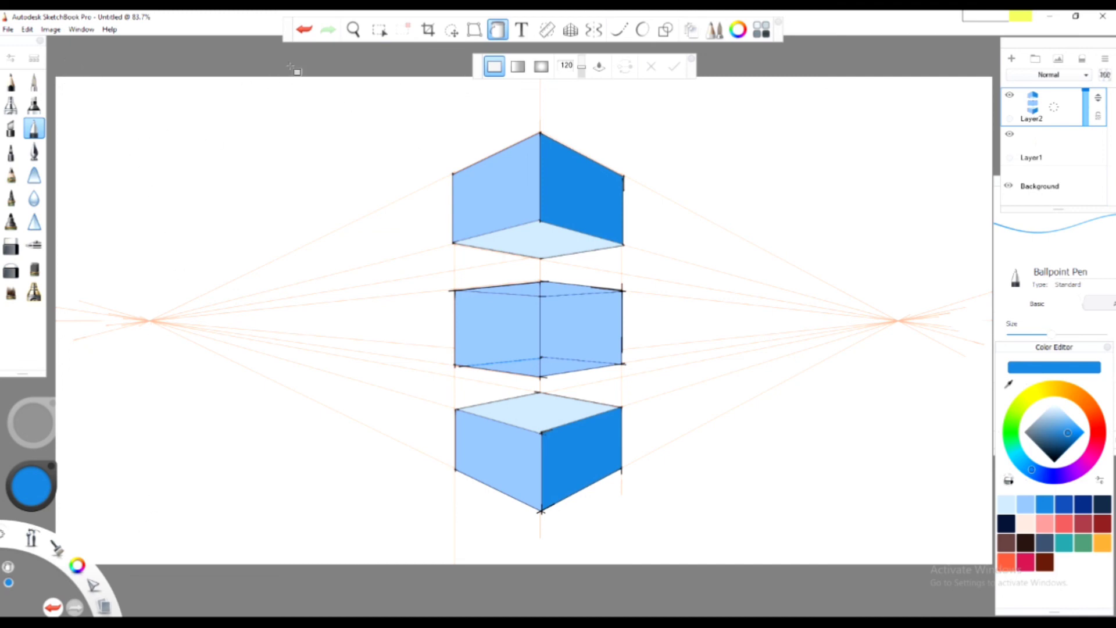
{"action": "left_click", "coordinate": [7, 29]}
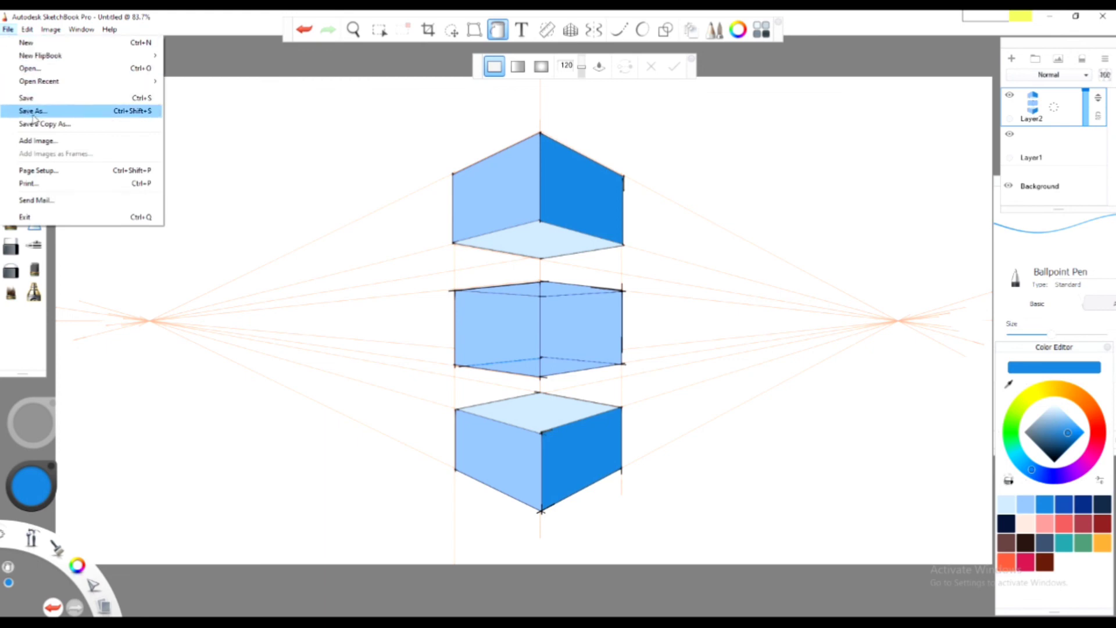
{"action": "left_click", "coordinate": [32, 110]}
{"action": "key", "text": "BackSpace"}
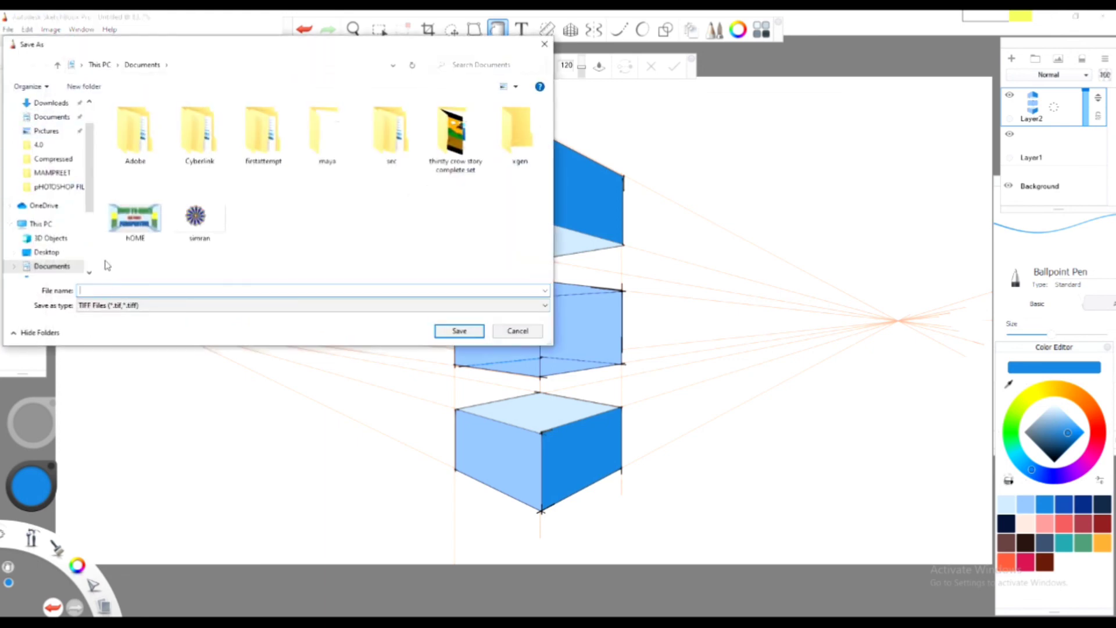